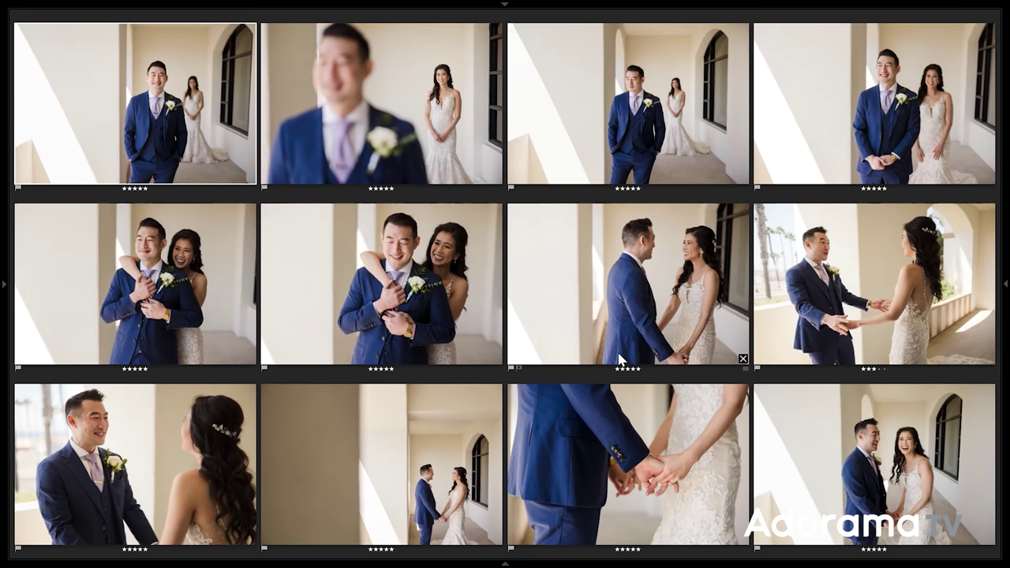
Compare PYE_4105, Copy 2 of PYE_4158 and Copy 2 of PYE_4169 together in Survey view.
{"action": "key", "text": "g"}
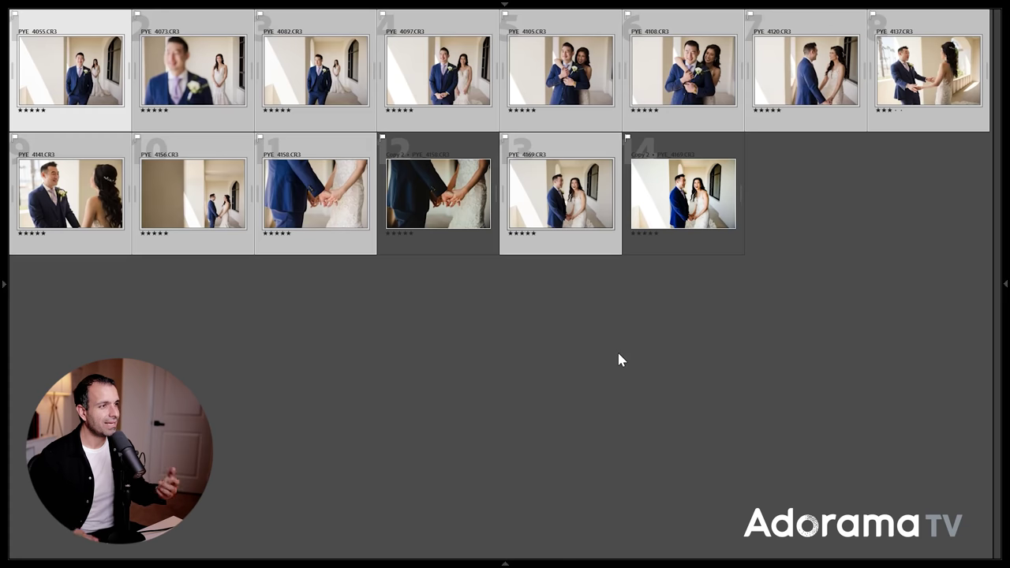
{"action": "key", "text": "ctrl+d"}
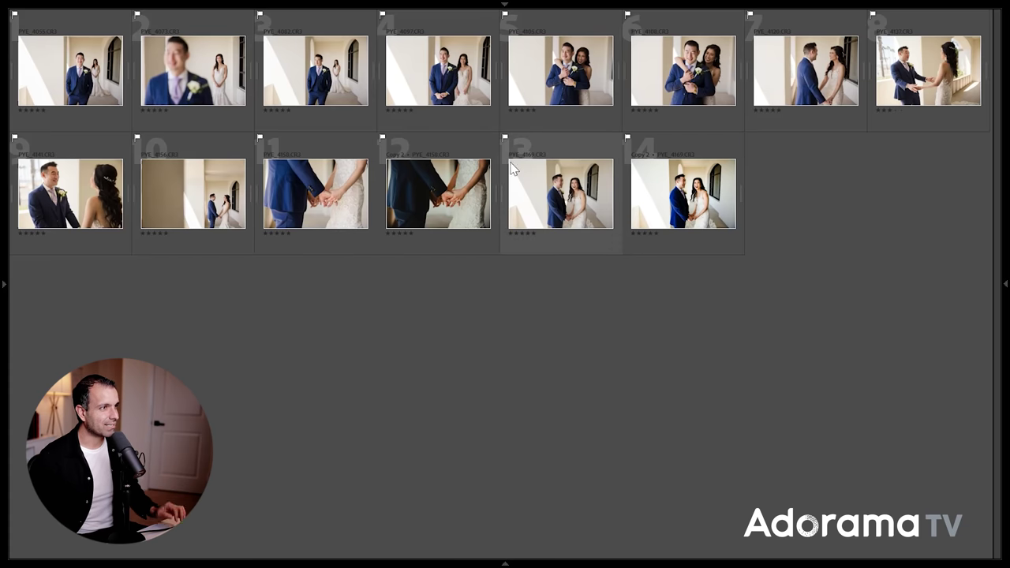
{"action": "left_click", "coordinate": [527, 178]}
{"action": "left_click", "coordinate": [483, 194]}
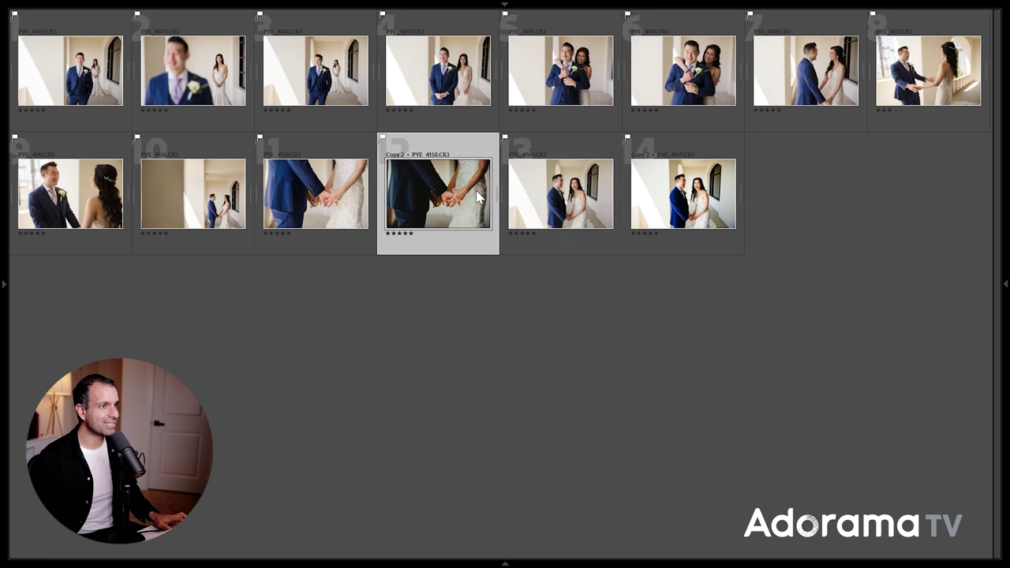
{"action": "left_click", "coordinate": [684, 203], "text": "ctrl"}
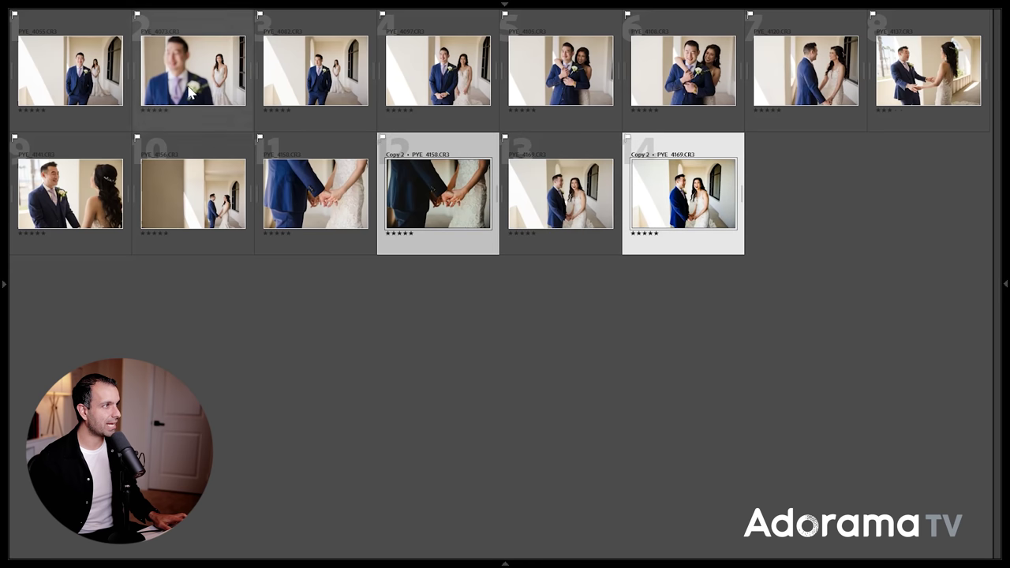
{"action": "left_click", "coordinate": [466, 79], "text": "ctrl"}
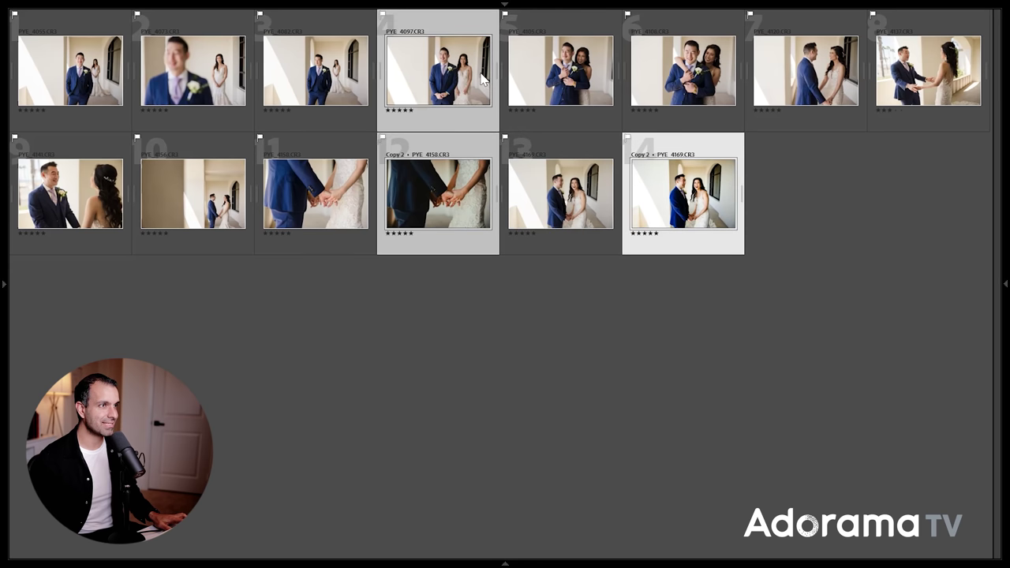
{"action": "left_click", "coordinate": [521, 74], "text": "ctrl"}
{"action": "key", "text": "n"}
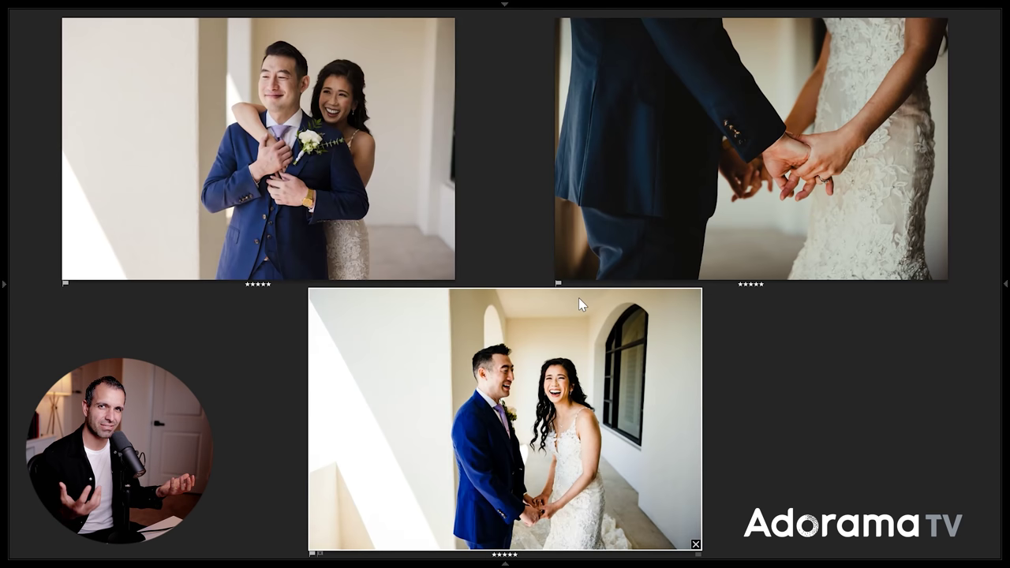
Deselect the photos, switch to the Book module with the side panels and filmstrip shown, and clear the book.
{"action": "key", "text": "g"}
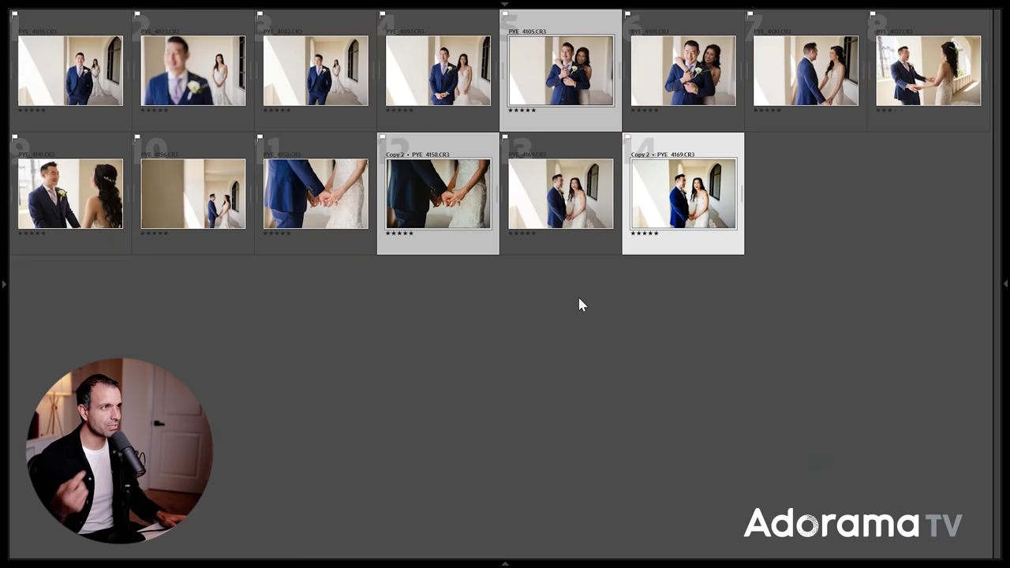
{"action": "key", "text": "ctrl+d"}
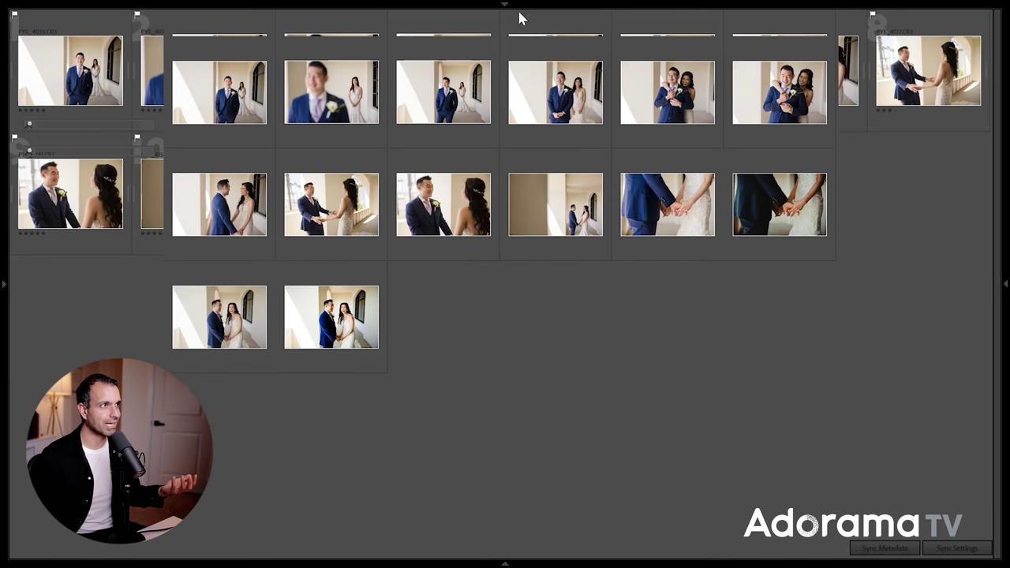
{"action": "key", "text": "shift+Tab"}
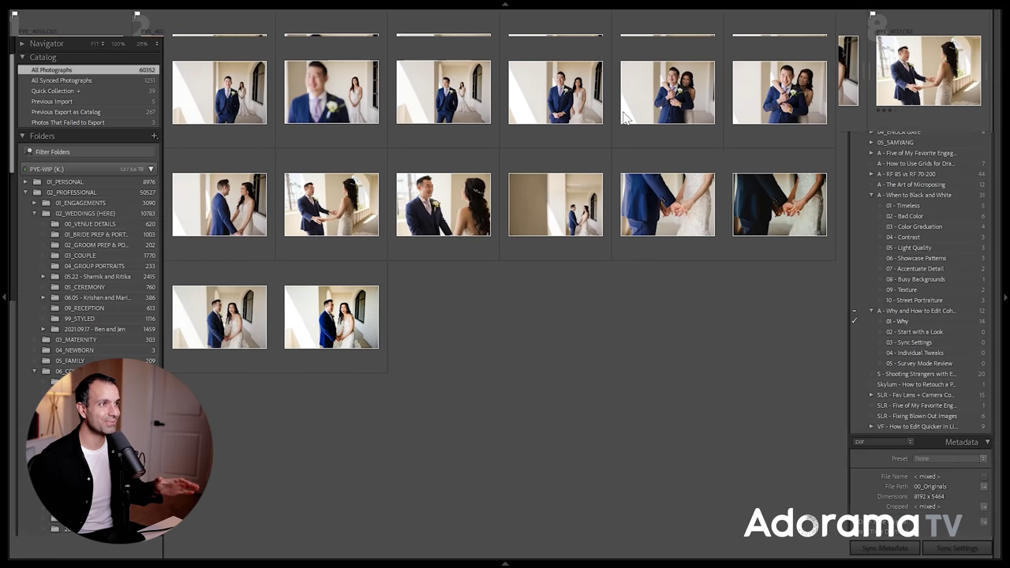
{"action": "left_click", "coordinate": [924, 24]}
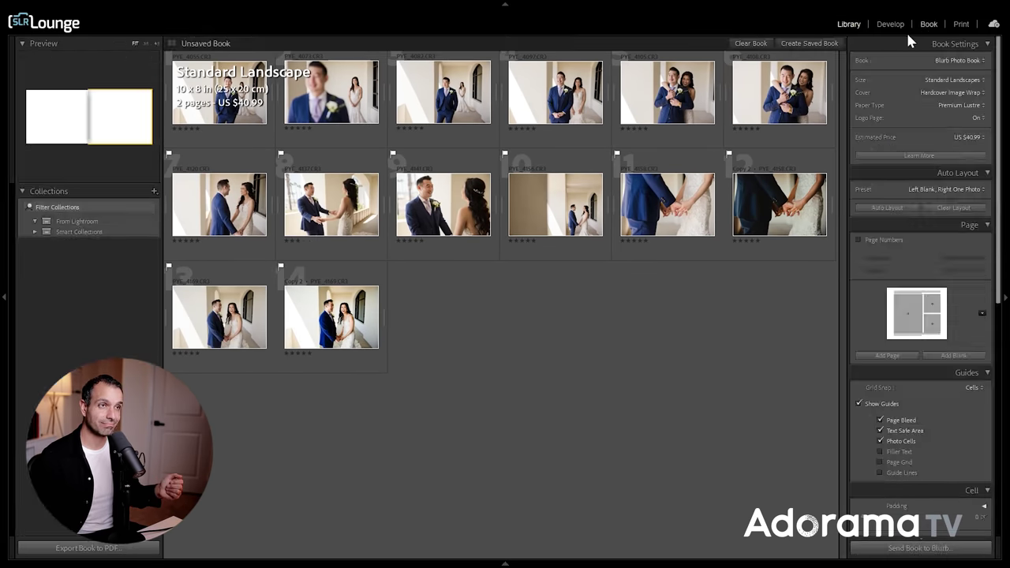
{"action": "left_click", "coordinate": [580, 564]}
{"action": "left_click", "coordinate": [751, 43]}
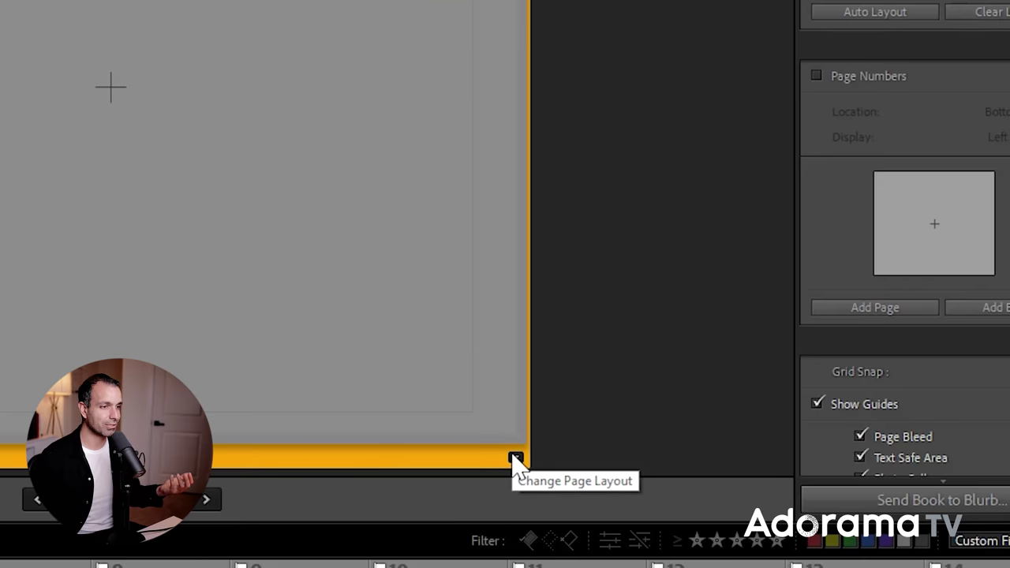
Change the page to a 3 Photos layout with one large cell beside two stacked small cells.
{"action": "left_click", "coordinate": [707, 431]}
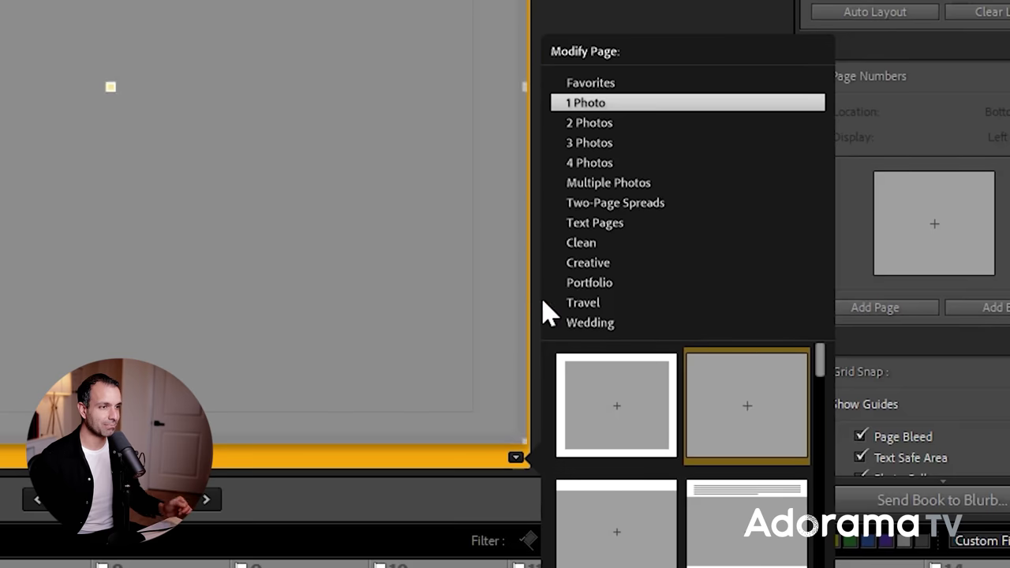
{"action": "left_click", "coordinate": [645, 142]}
{"action": "left_click", "coordinate": [605, 393]}
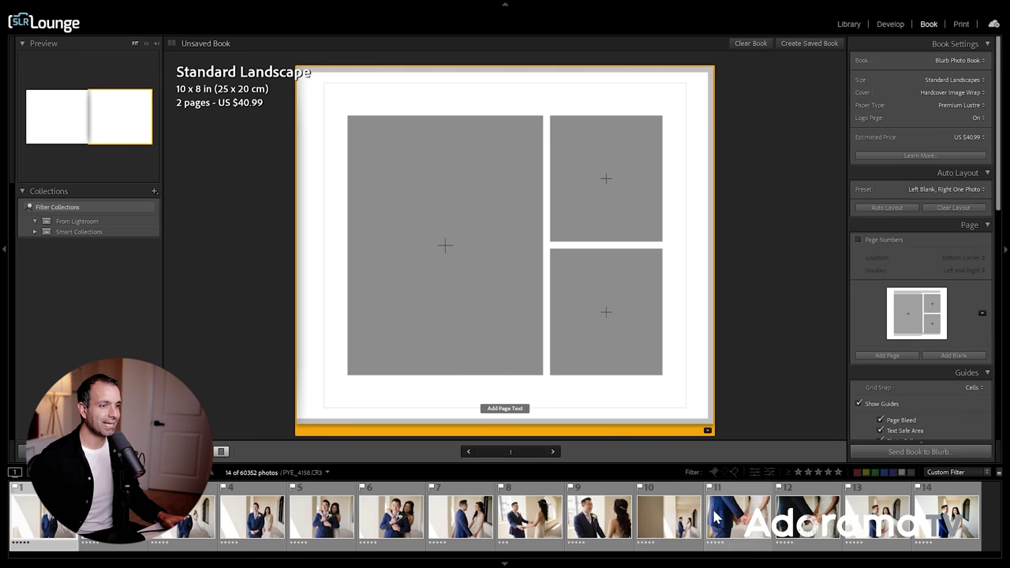
Place Copy 2 of PYE_4158 in the upper small cell and Copy 2 of PYE_4169 in the lower one.
{"action": "left_click_drag", "start_coordinate": [817, 530], "coordinate": [617, 211]}
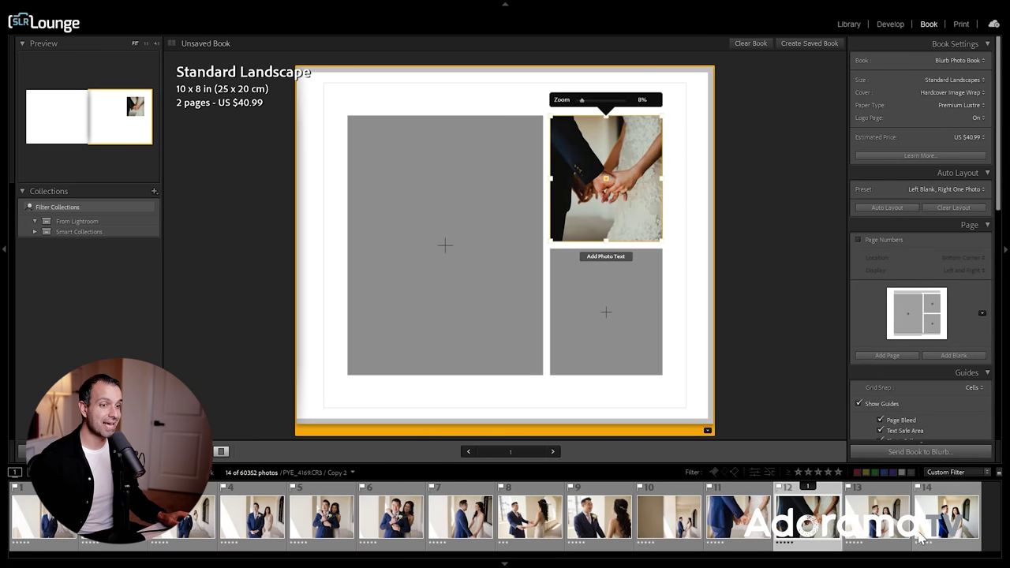
{"action": "left_click", "coordinate": [968, 529]}
{"action": "left_click_drag", "start_coordinate": [969, 530], "coordinate": [639, 323]}
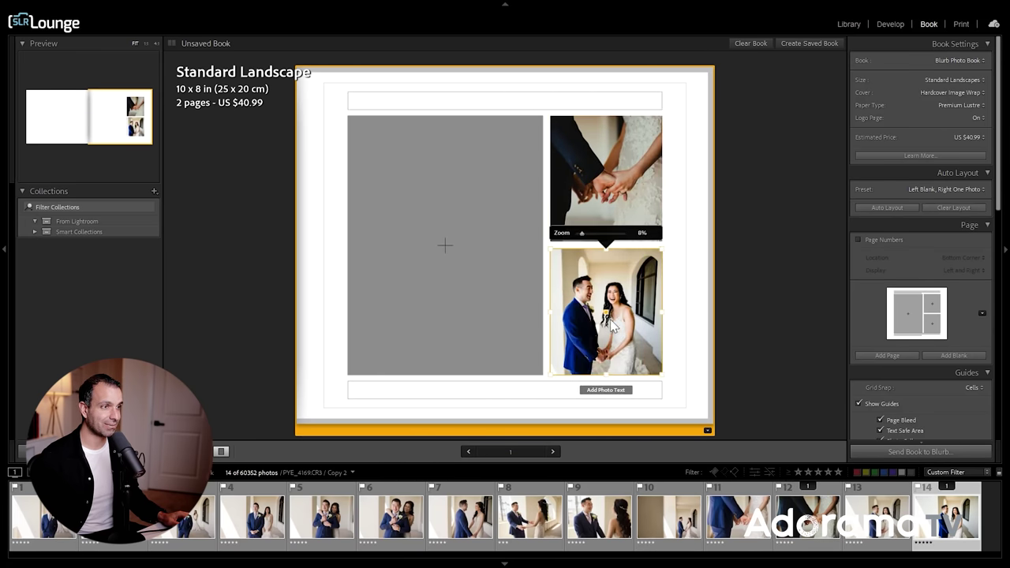
Place PYE_4120 in the page's large cell and shift it within the frame so both people fit.
{"action": "left_click", "coordinate": [686, 522]}
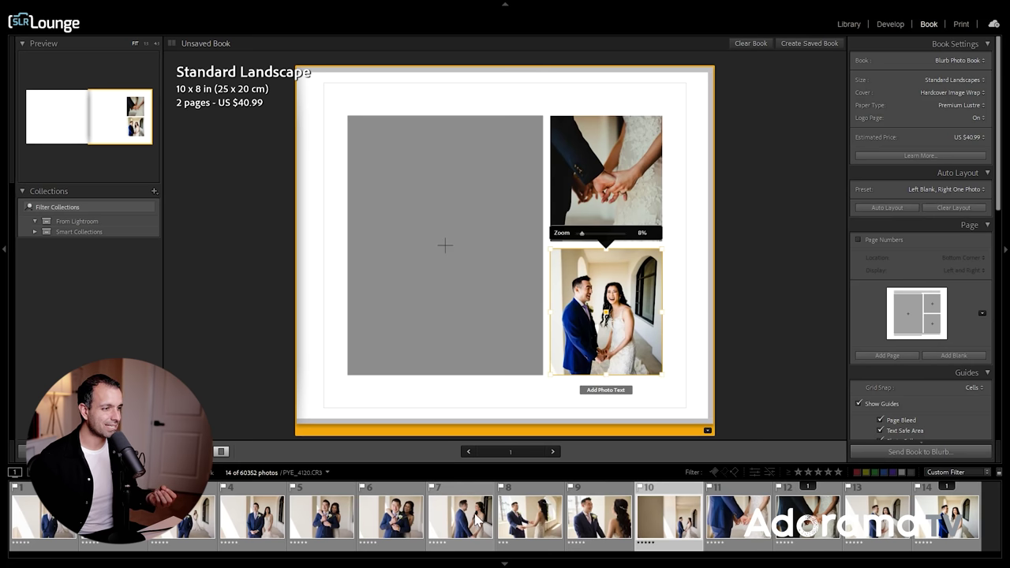
{"action": "left_click_drag", "start_coordinate": [479, 524], "coordinate": [477, 310]}
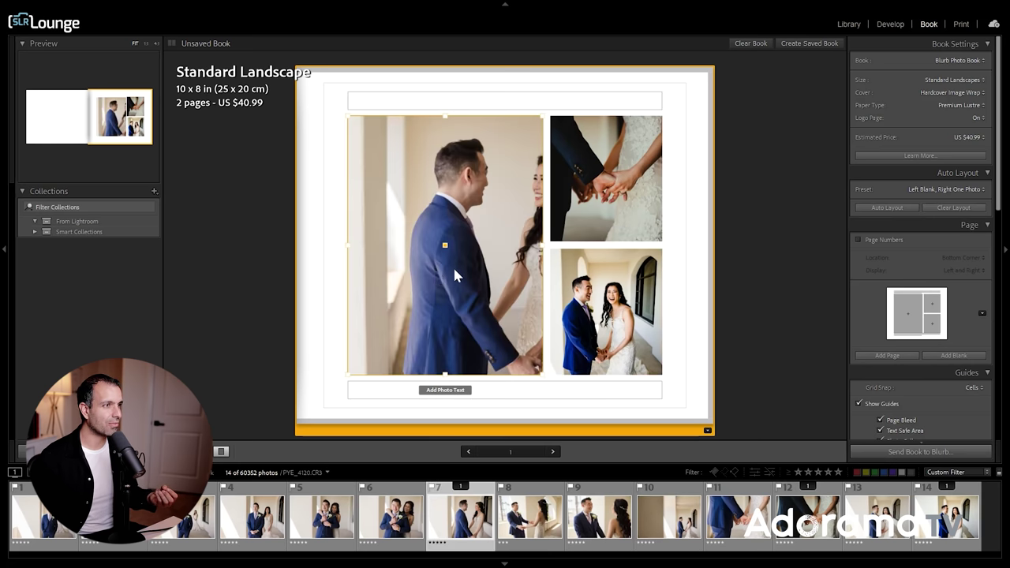
{"action": "left_click_drag", "start_coordinate": [452, 265], "coordinate": [396, 268]}
{"action": "left_click", "coordinate": [785, 254]}
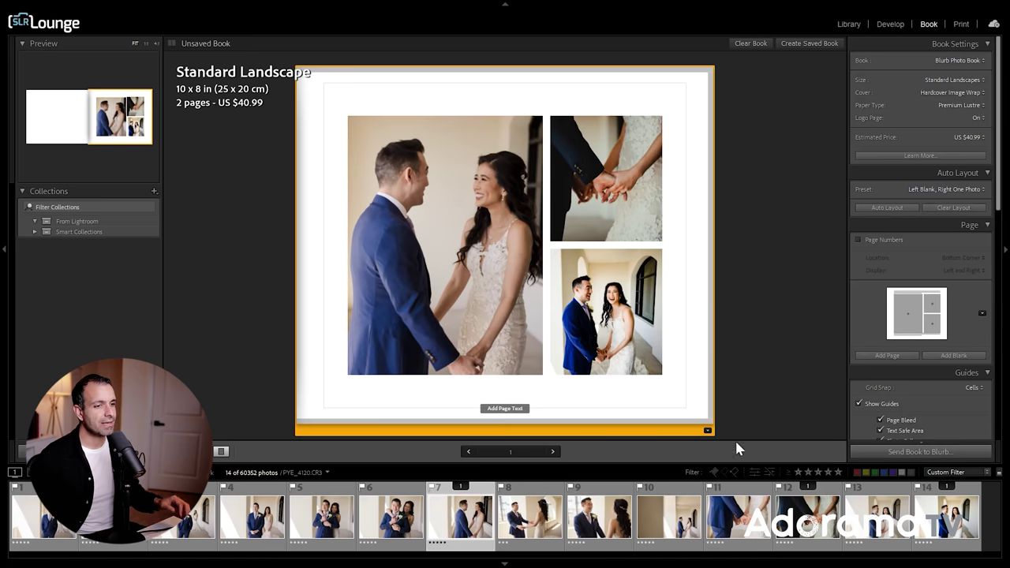
Replace the upper small photo with the original PYE_4158 and the lower small photo with the original PYE_4169.
{"action": "left_click_drag", "start_coordinate": [742, 522], "coordinate": [629, 210]}
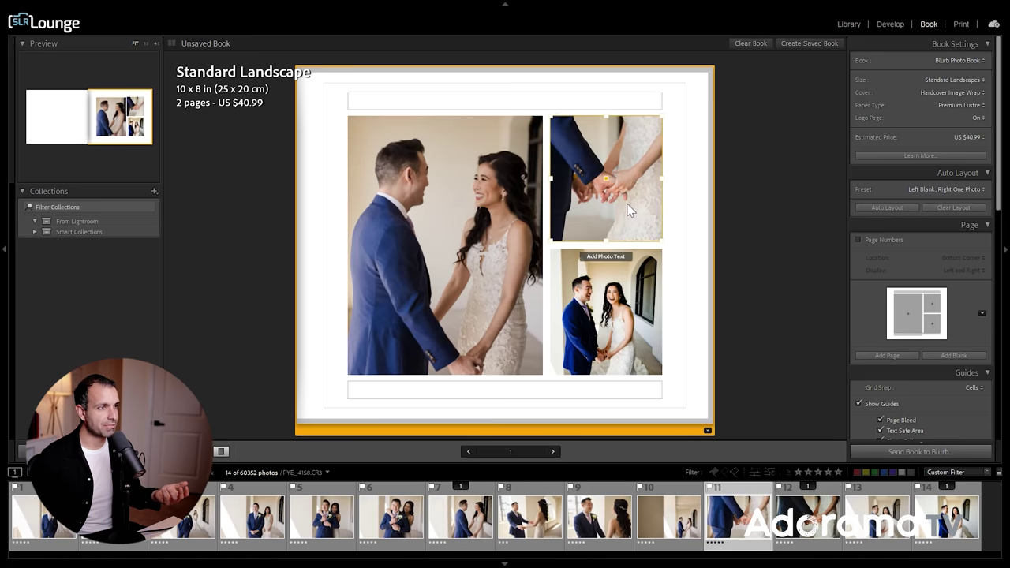
{"action": "left_click", "coordinate": [519, 280]}
{"action": "left_click", "coordinate": [584, 373]}
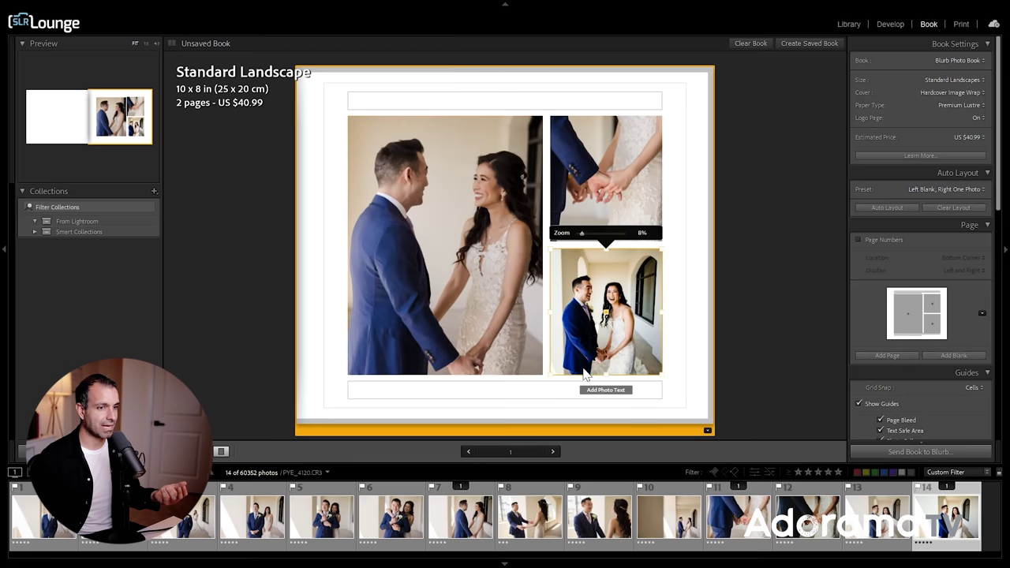
{"action": "left_click_drag", "start_coordinate": [878, 516], "coordinate": [623, 316]}
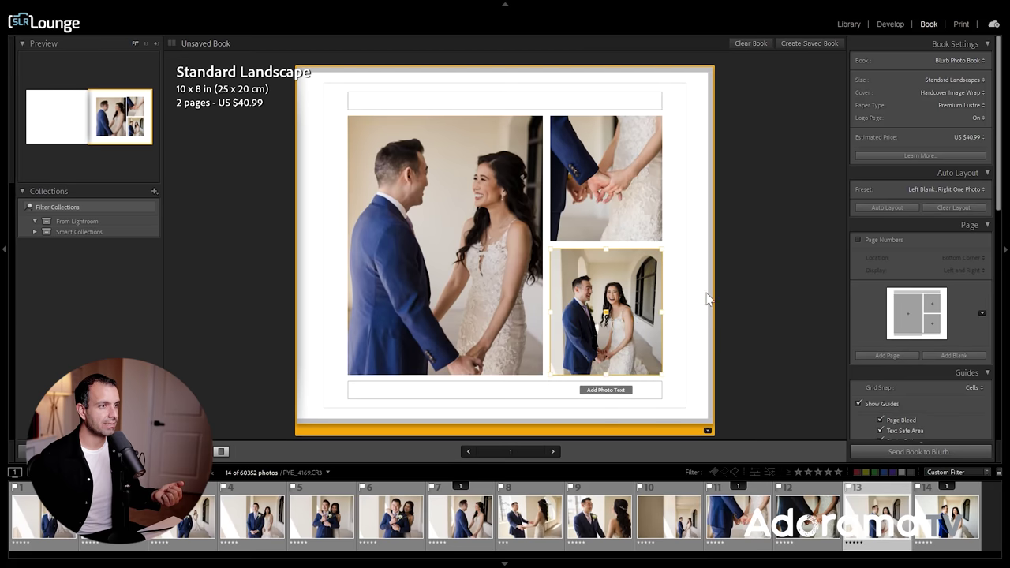
{"action": "left_click", "coordinate": [814, 258]}
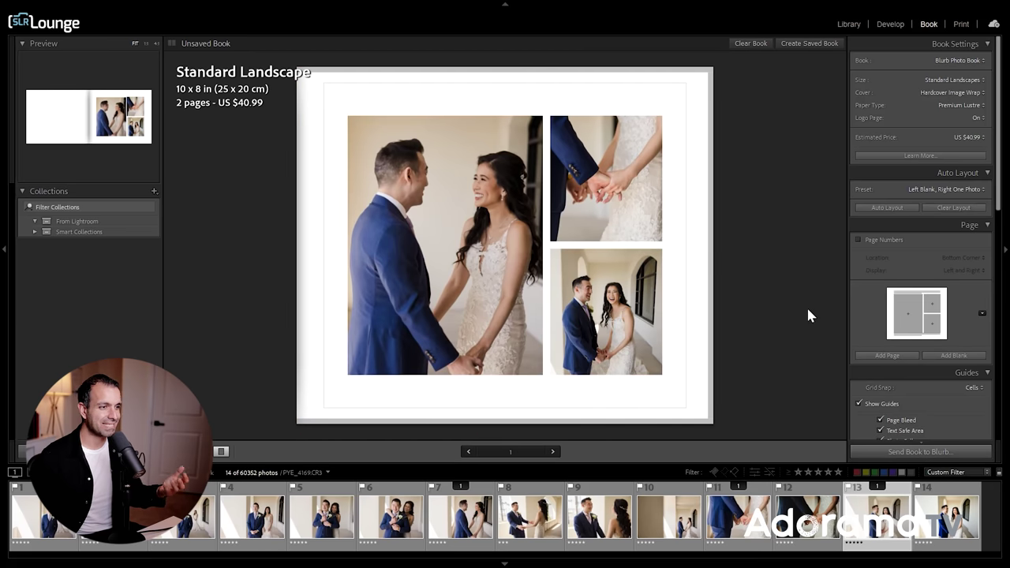
Replace the large photo with PYE_4156 and shift it slightly so the couple sits nearer the small photos.
{"action": "left_click_drag", "start_coordinate": [669, 517], "coordinate": [475, 281]}
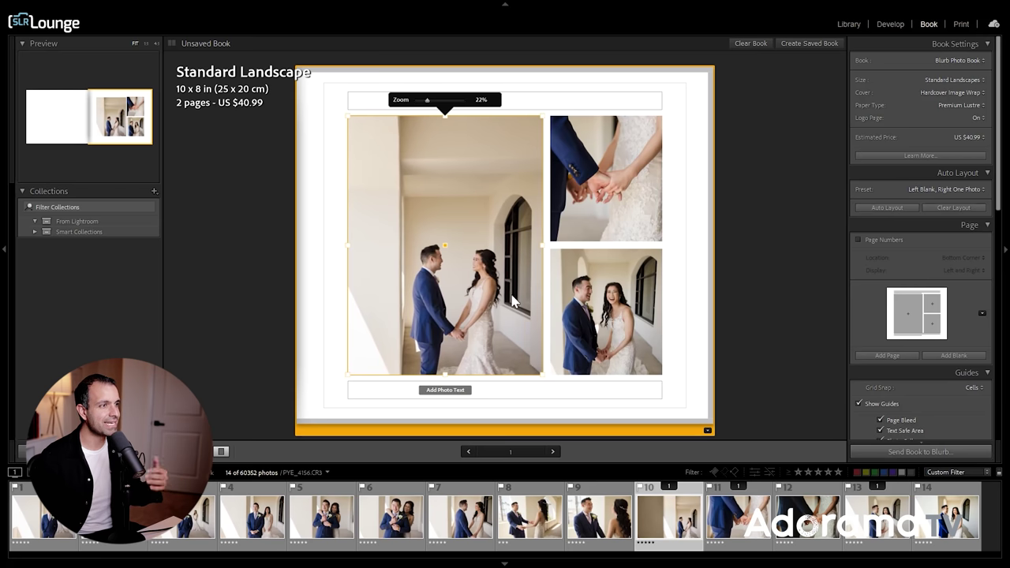
{"action": "left_click_drag", "start_coordinate": [513, 300], "coordinate": [530, 308]}
{"action": "left_click", "coordinate": [784, 259]}
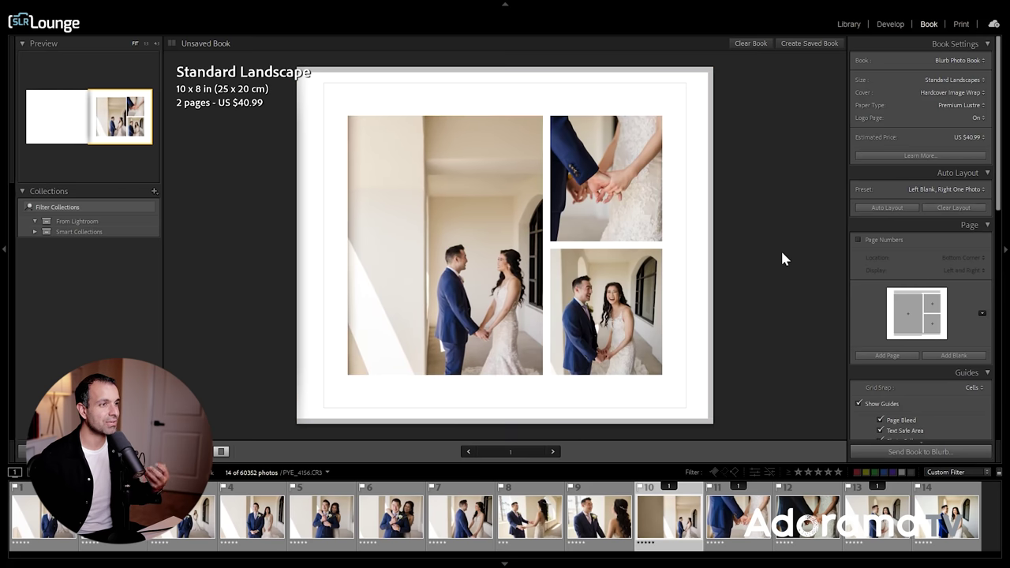
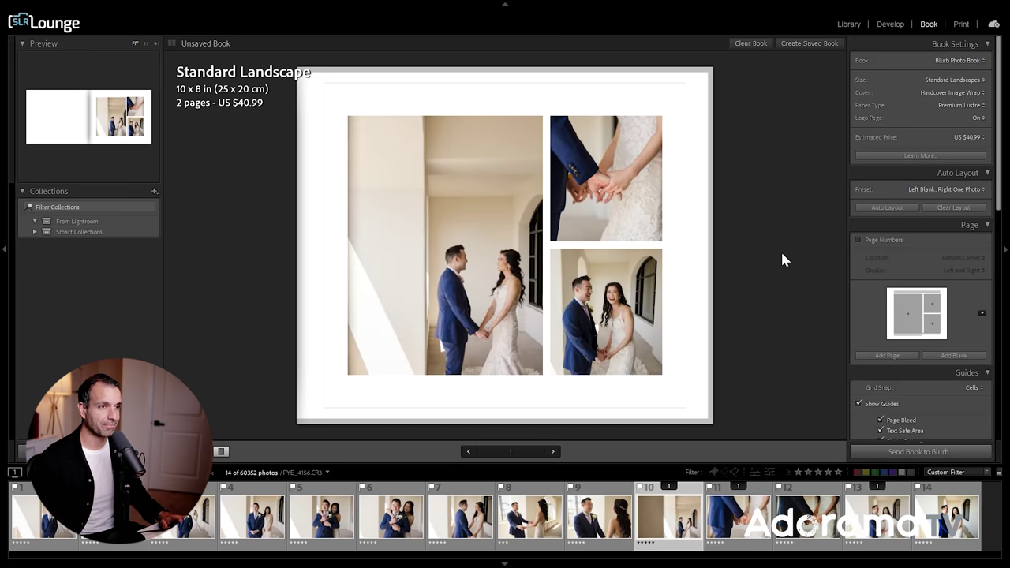
Back in the Library grid, filter to the "01 - Why" keyword and remove that keyword from all its photos.
{"action": "key", "text": "g"}
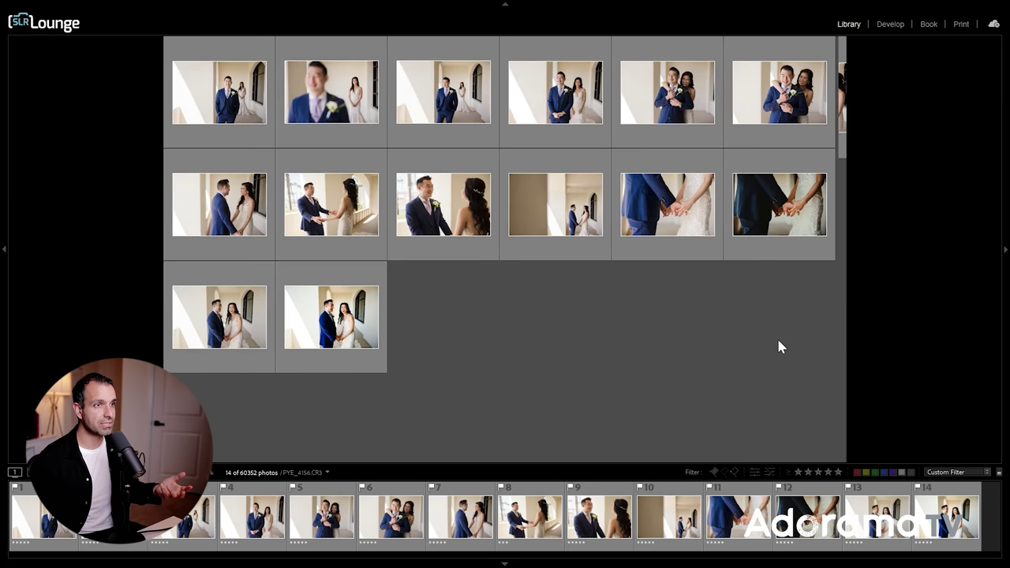
{"action": "key", "text": "Tab"}
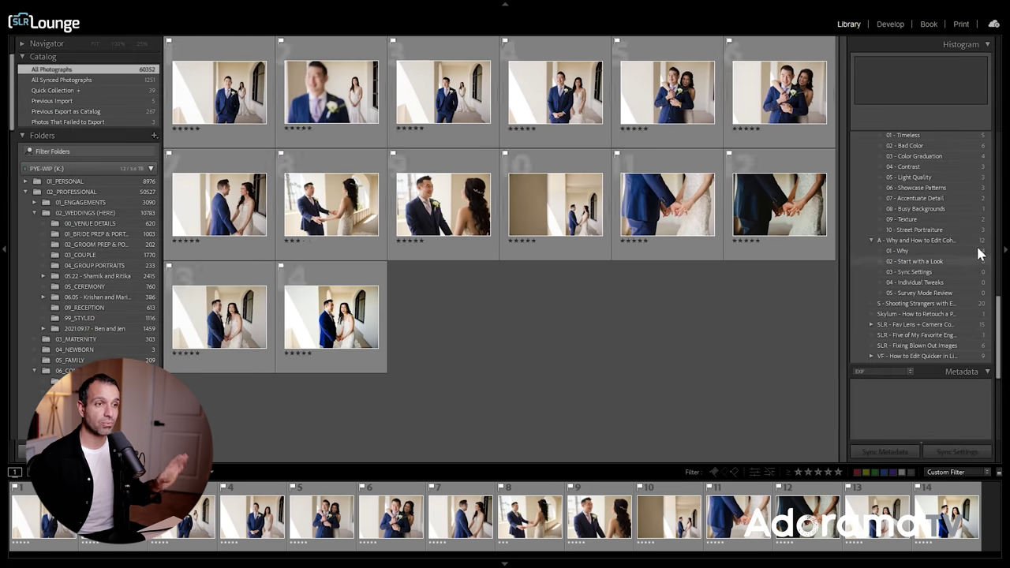
{"action": "left_click", "coordinate": [988, 241]}
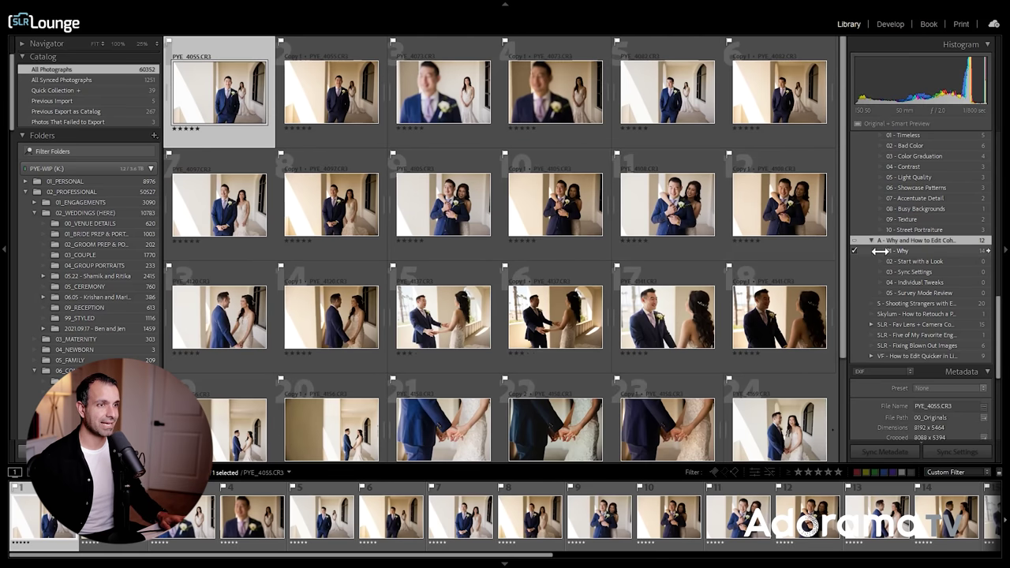
{"action": "left_click", "coordinate": [988, 251]}
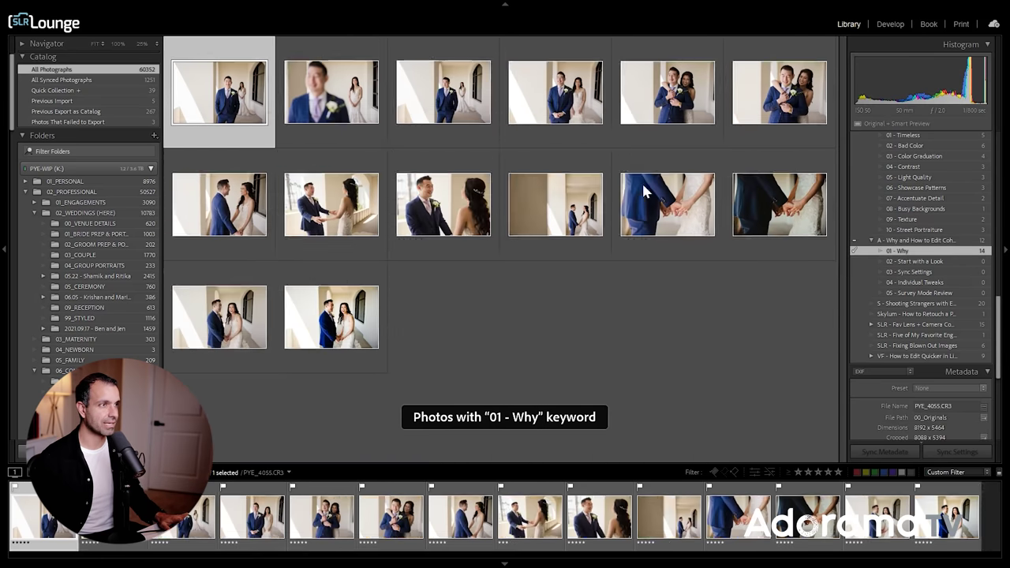
{"action": "key", "text": "ctrl+a"}
{"action": "left_click", "coordinate": [855, 251]}
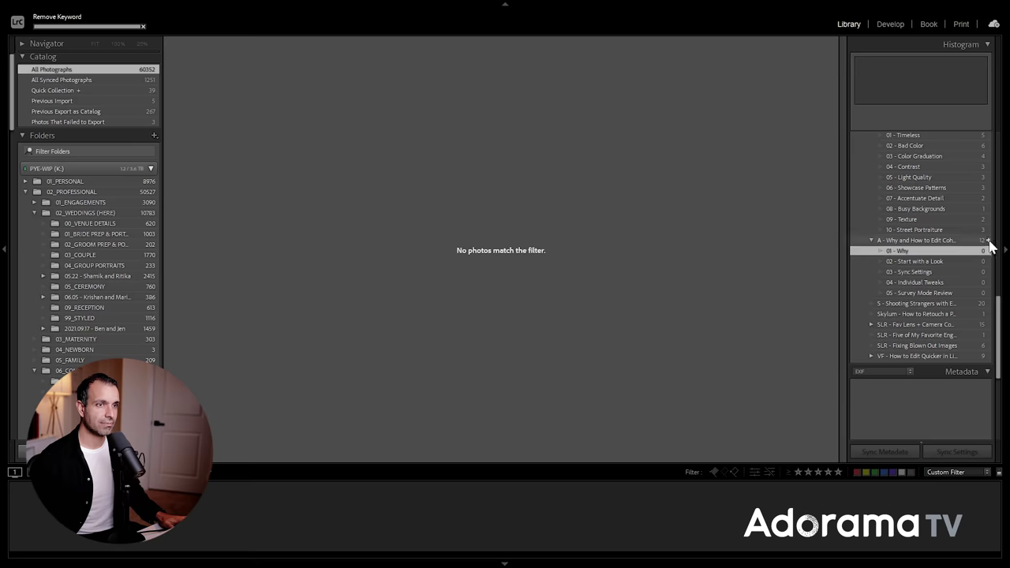
Show the photos tagged "A - Why and How to Edit Coh..." and reset the settings of all of them, with PYE_4141 as the active photo.
{"action": "left_click", "coordinate": [987, 239]}
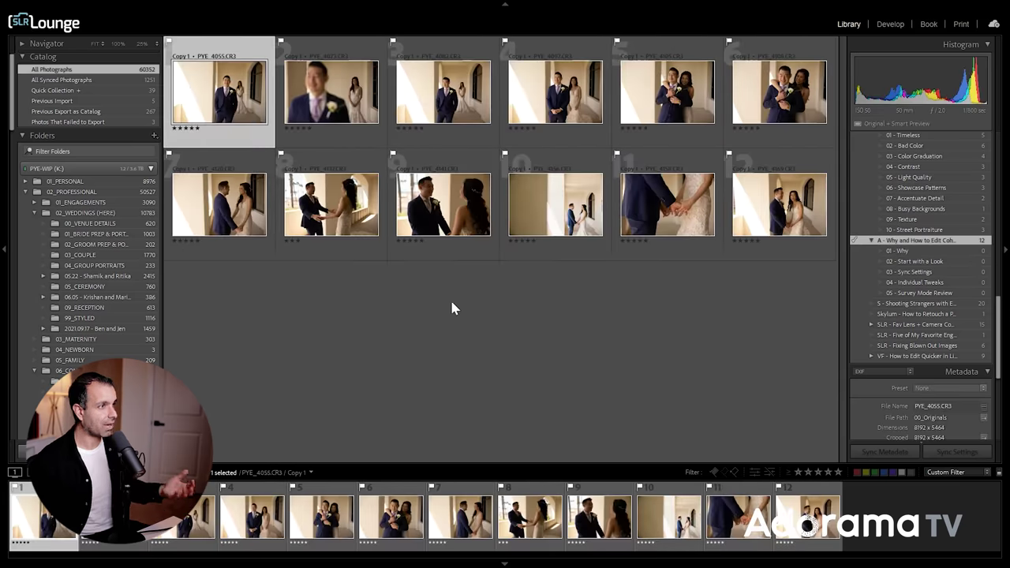
{"action": "left_click", "coordinate": [450, 224]}
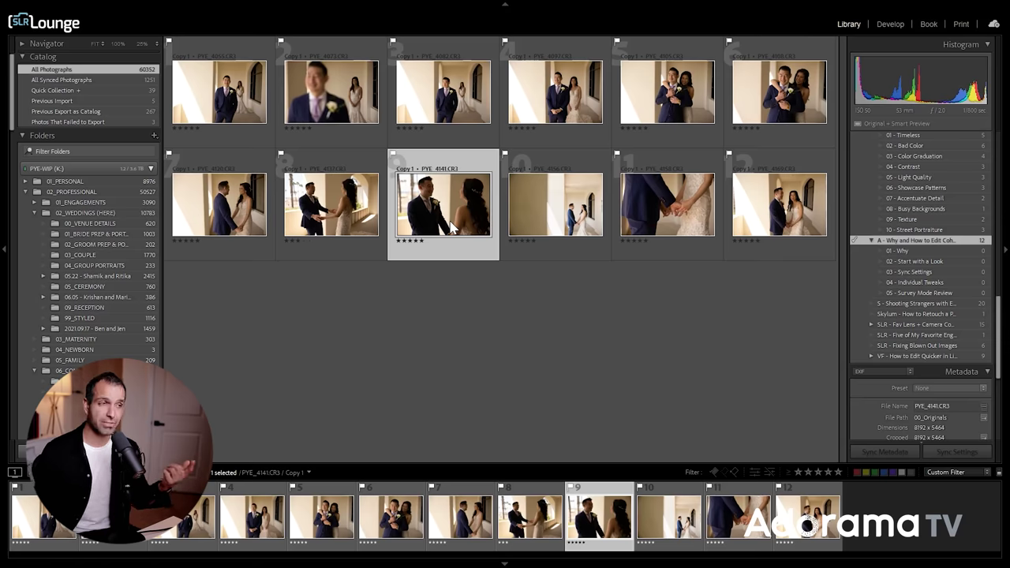
{"action": "left_click", "coordinate": [495, 319]}
{"action": "left_click", "coordinate": [448, 210]}
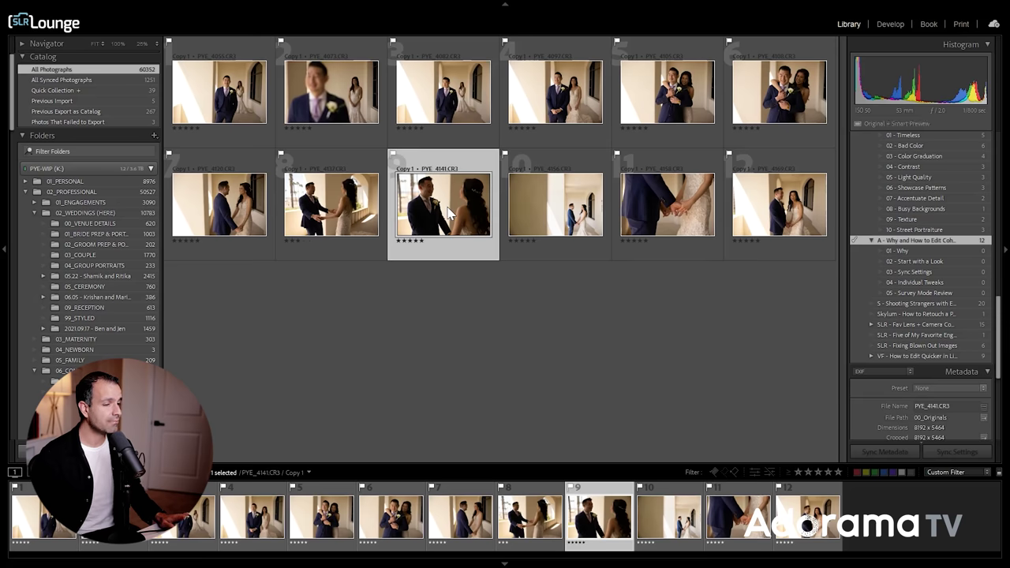
{"action": "key", "text": "ctrl+a"}
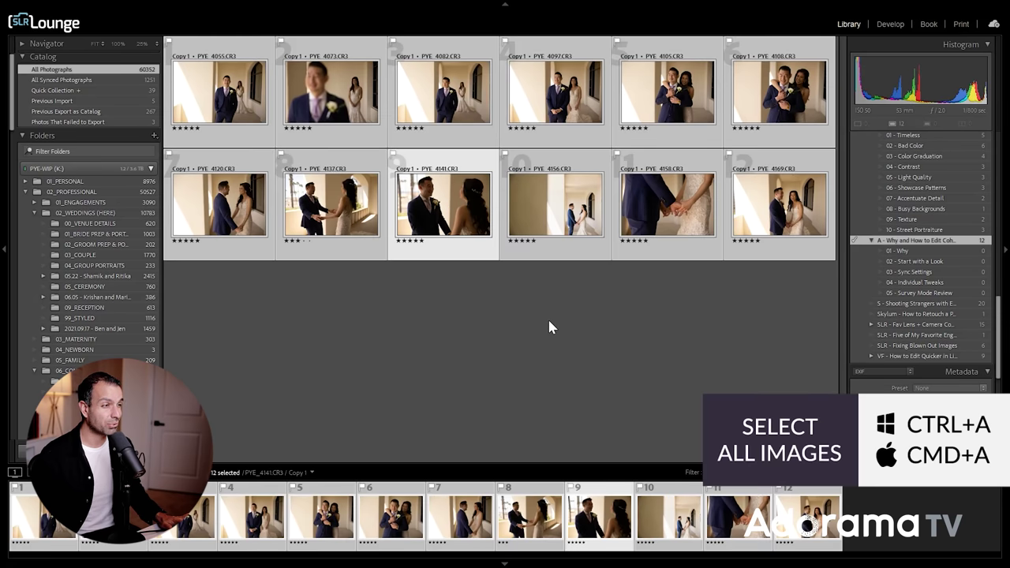
{"action": "key", "text": "ctrl+shift+r"}
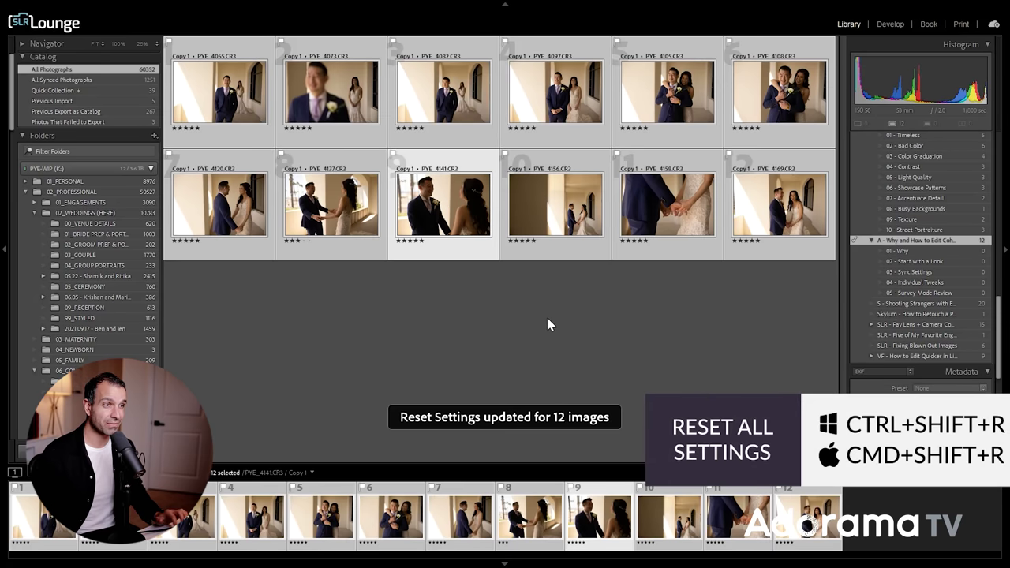
Deselect all photos, open the first one, PYE_4055, in Develop, and show the camera and exposure info overlay.
{"action": "left_click", "coordinate": [584, 315]}
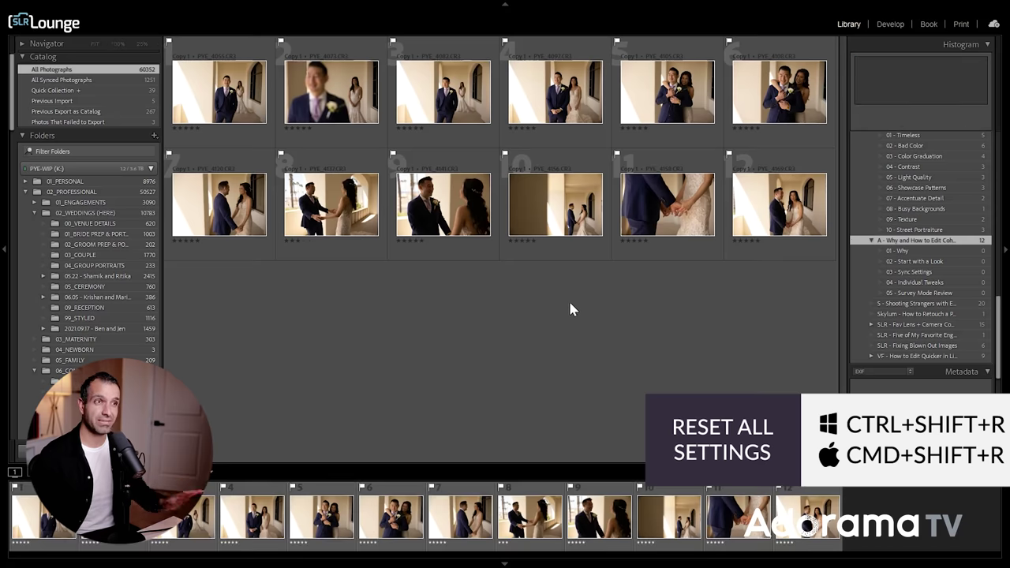
{"action": "left_click", "coordinate": [219, 92]}
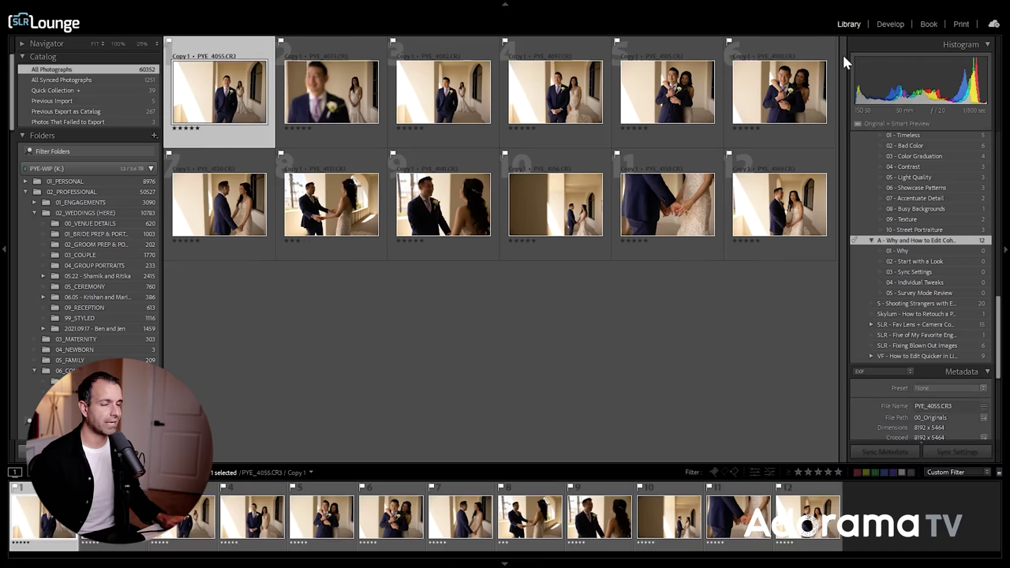
{"action": "key", "text": "d"}
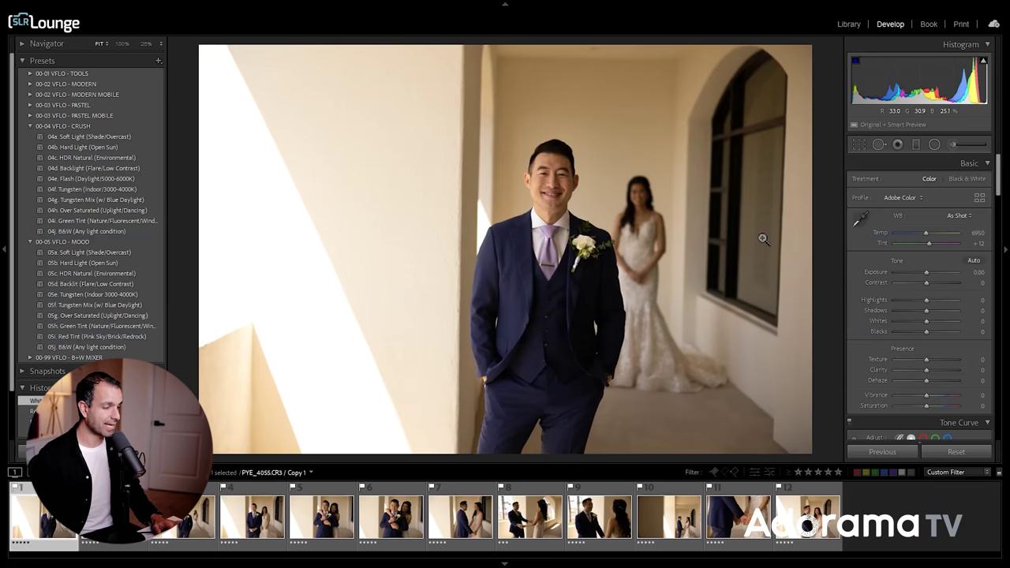
{"action": "key", "text": "i"}
{"action": "key", "text": "i"}
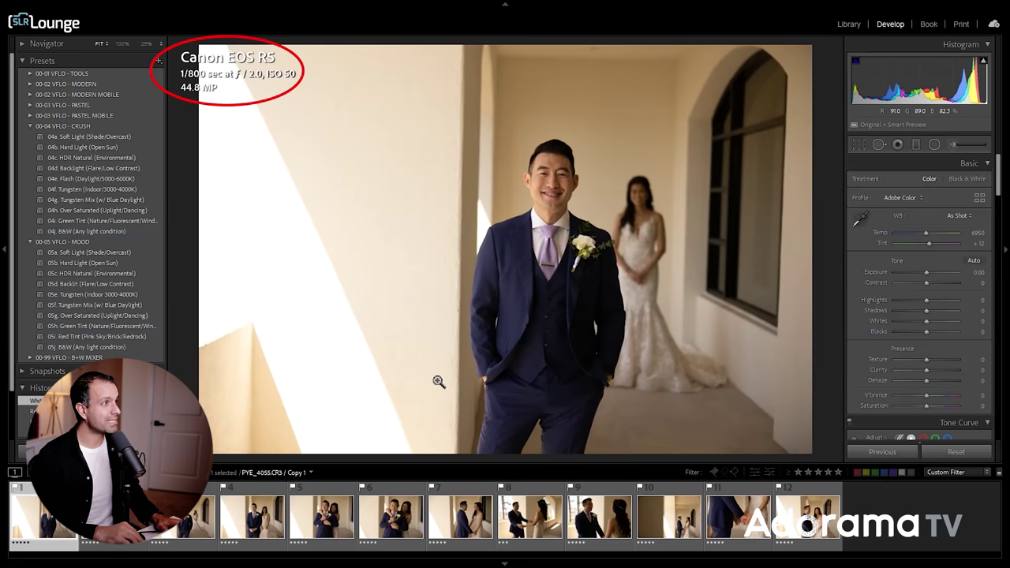
Go through the photos from PYE_4055 to PYE_4158 and compare their camera exposure settings.
{"action": "key", "text": "Right"}
{"action": "key", "text": "Right"}
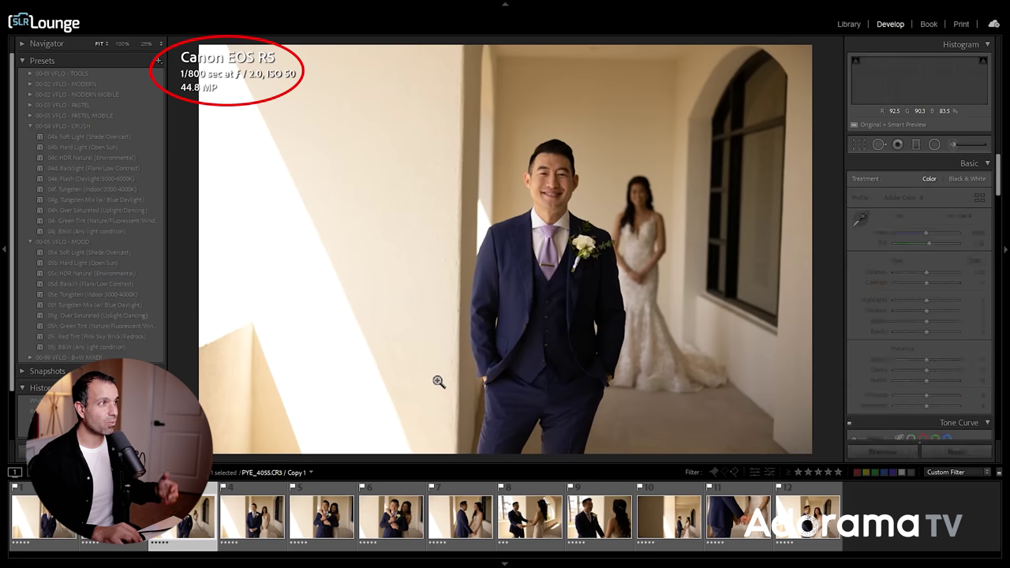
{"action": "key", "text": "Right"}
{"action": "key", "text": "Right"}
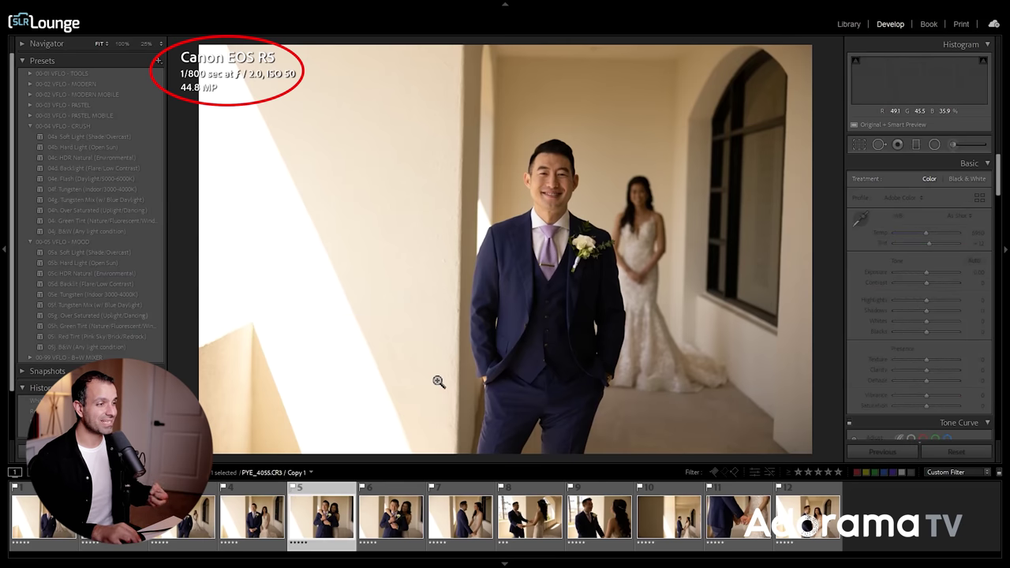
{"action": "key", "text": "Right"}
{"action": "key", "text": "Right"}
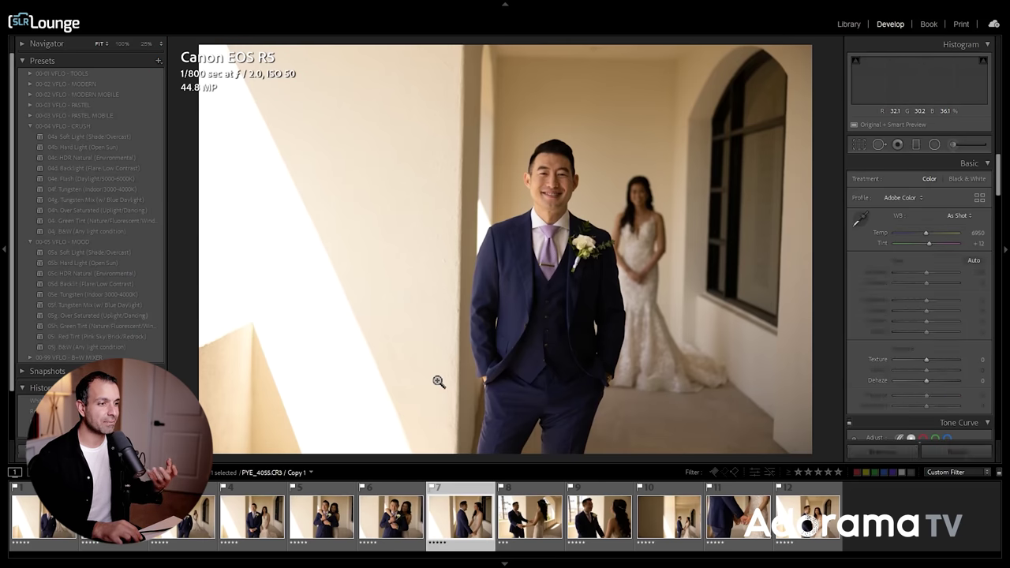
{"action": "key", "text": "Right"}
{"action": "key", "text": "Right"}
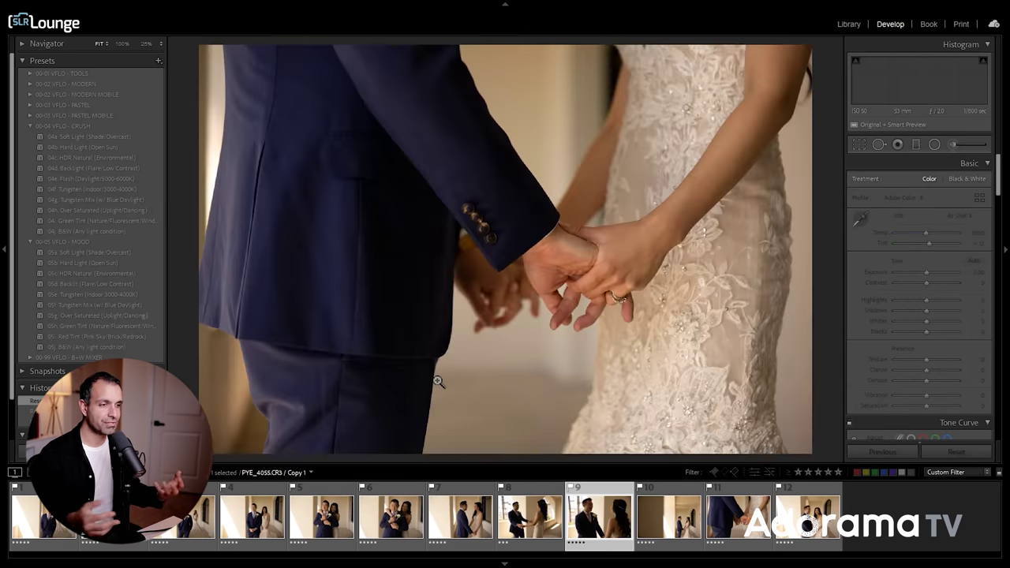
{"action": "key", "text": "Right"}
{"action": "key", "text": "Right"}
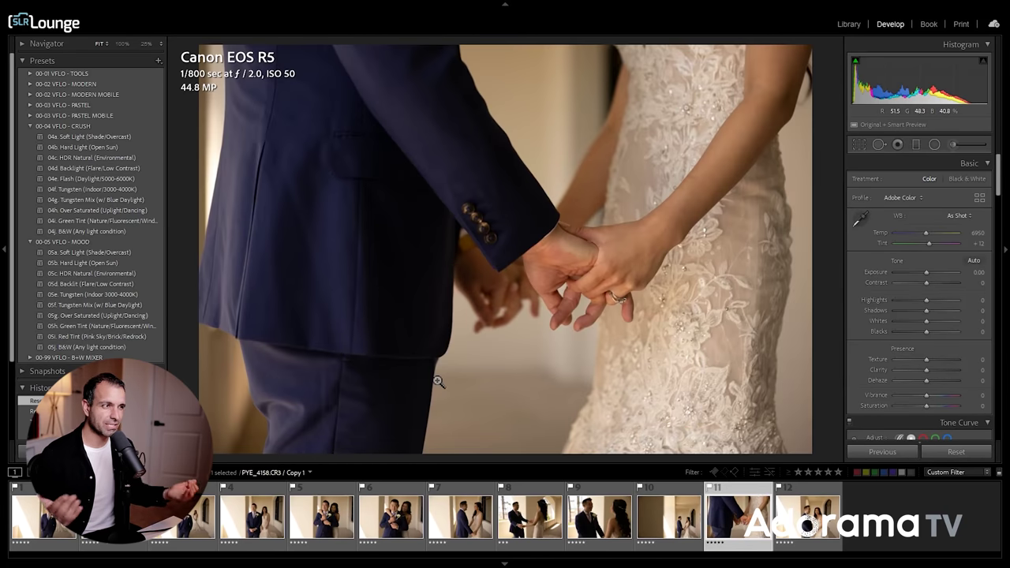
Return to PYE_4055, apply the pastel preset "03a. Soft Light (Shade/Overcast)", and set the exposure to -0.33.
{"action": "left_click", "coordinate": [59, 535]}
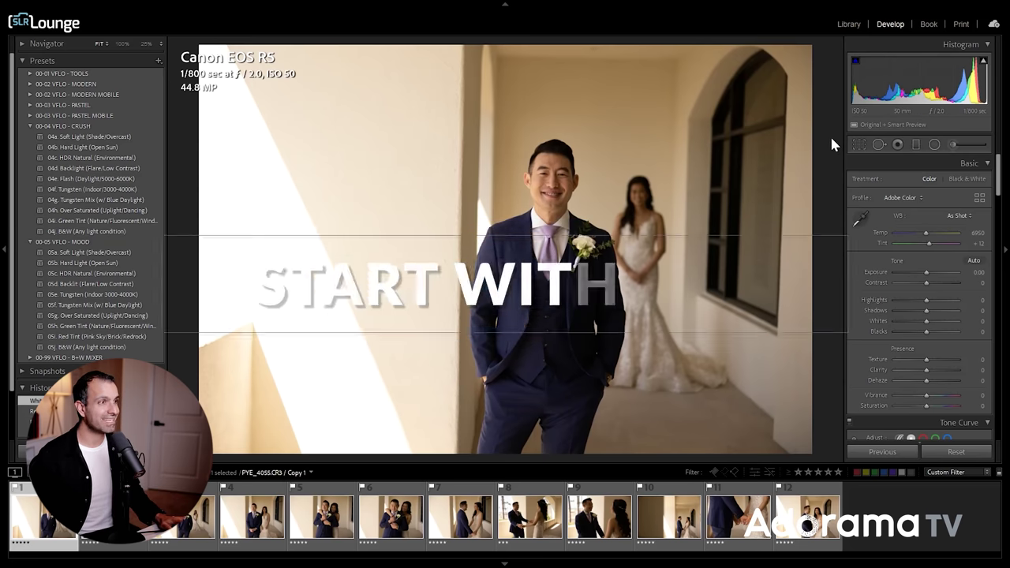
{"action": "key", "text": "r"}
{"action": "key", "text": "d"}
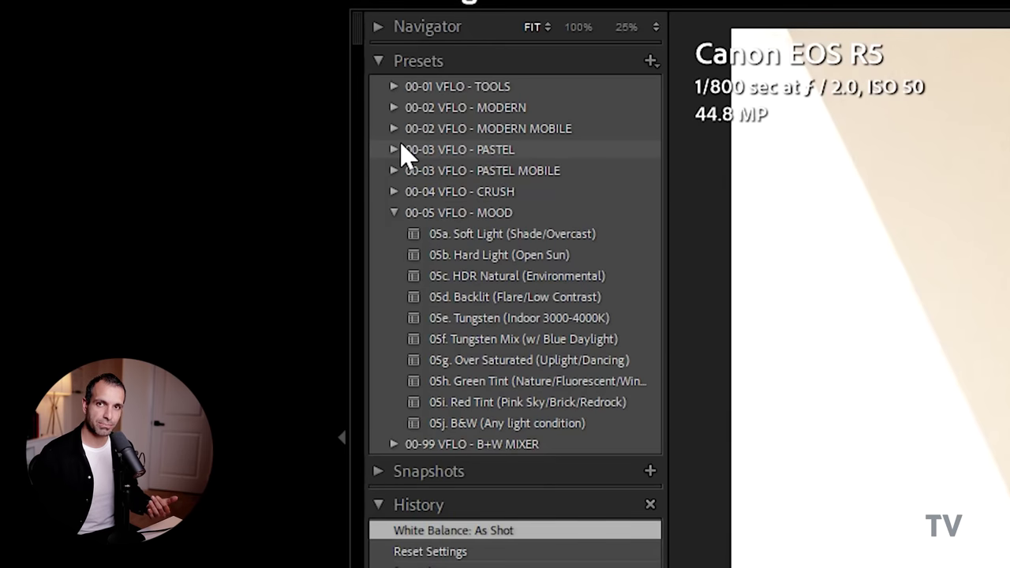
{"action": "left_click", "coordinate": [401, 149]}
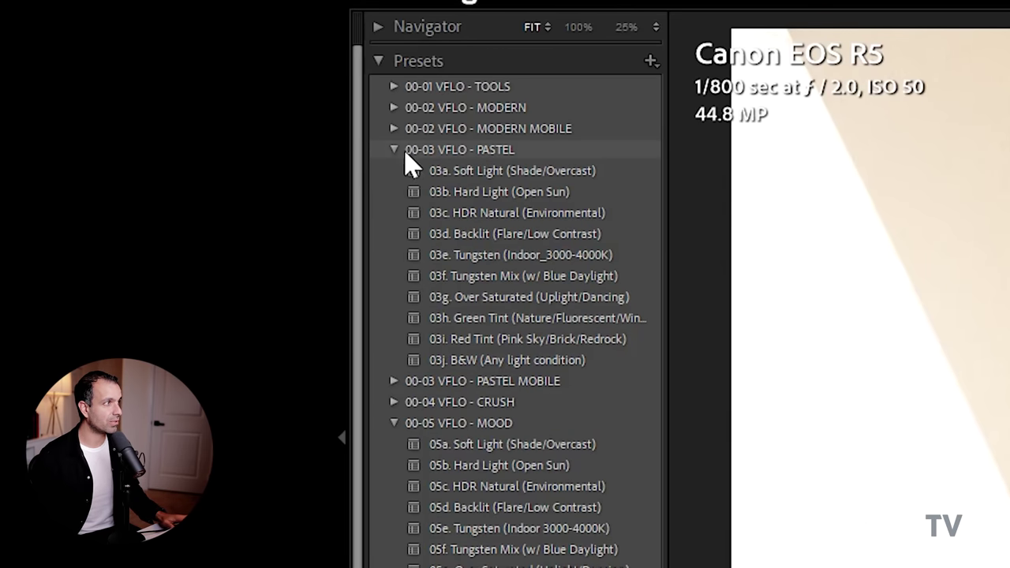
{"action": "left_click", "coordinate": [433, 171]}
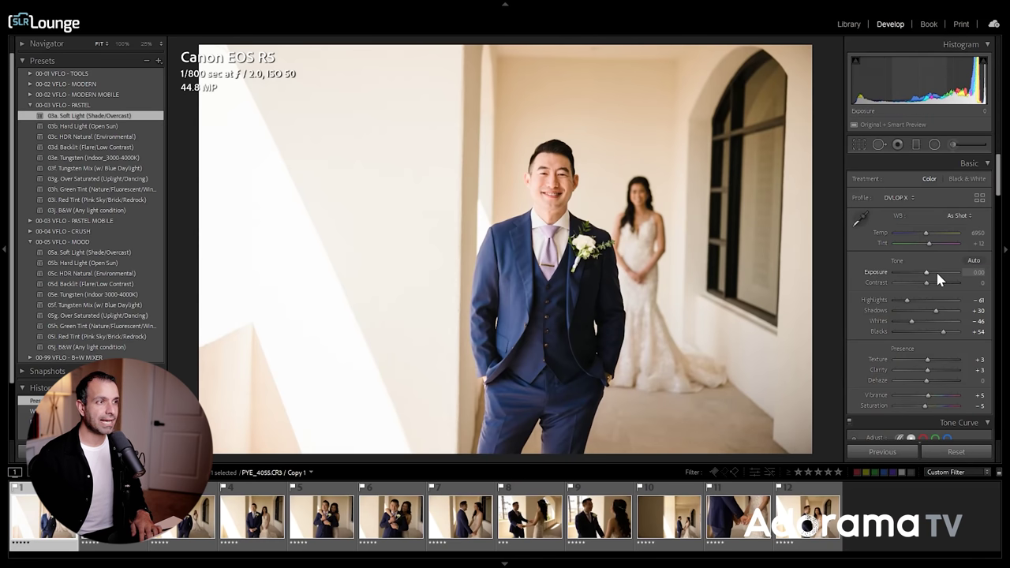
{"action": "scroll", "coordinate": [936, 273], "scroll_direction": "down", "scroll_amount": 2}
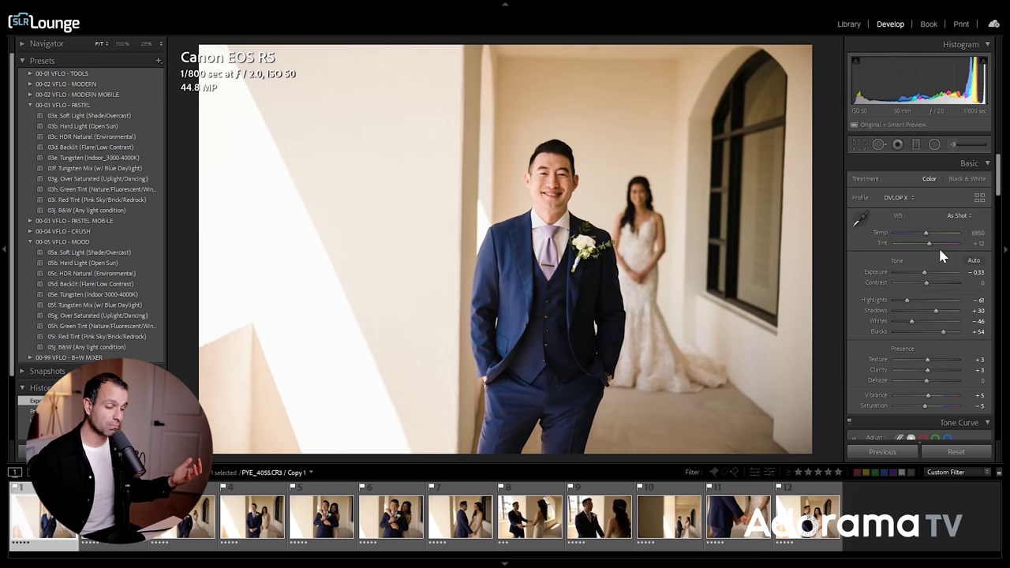
Sample a neutral white balance from the shaded wall beside the groom in PYE_4055.
{"action": "key", "text": "w"}
{"action": "left_click", "coordinate": [412, 196]}
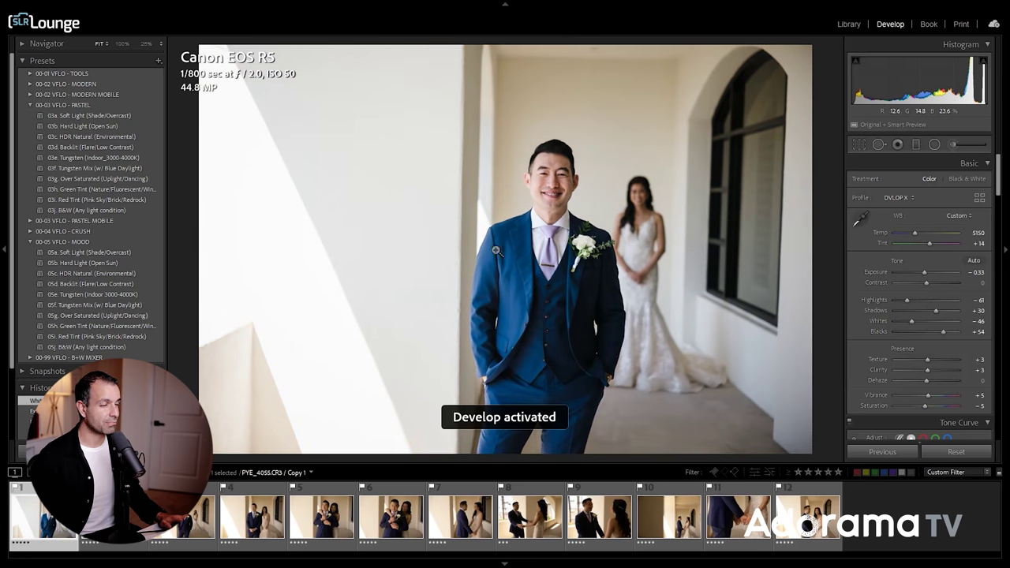
{"action": "key", "text": "w"}
{"action": "left_click", "coordinate": [428, 199]}
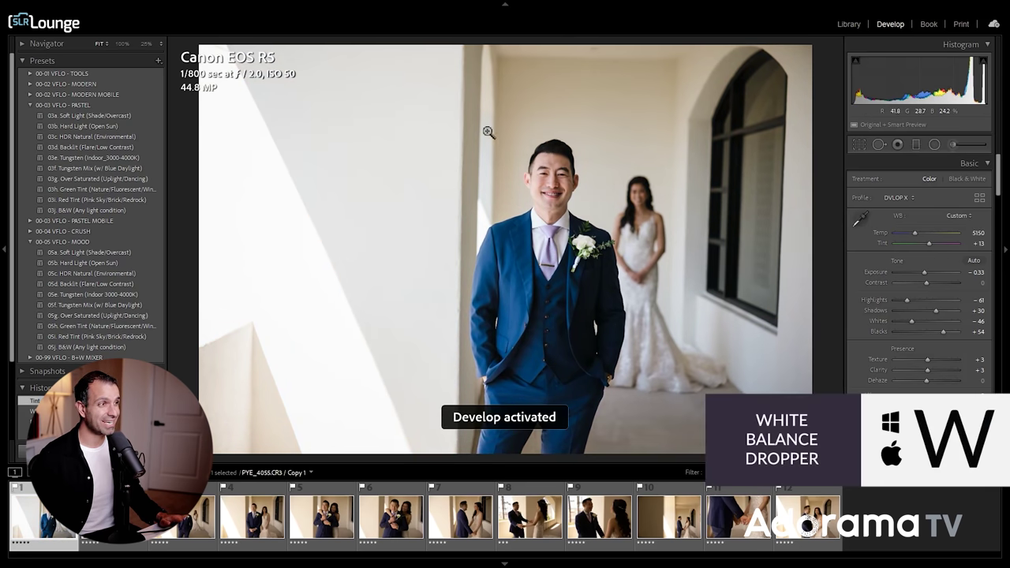
Warm the white balance of PYE_4055 to Temp 6000 and Tint +13.
{"action": "key", "text": "Up"}
{"action": "key", "text": "Up"}
{"action": "key", "text": "Up"}
{"action": "key", "text": "Up"}
{"action": "key", "text": "Up"}
{"action": "key", "text": "Up"}
{"action": "key", "text": "Up"}
{"action": "key", "text": "Up"}
{"action": "key", "text": "Up"}
{"action": "key", "text": "Up"}
{"action": "key", "text": "Up"}
{"action": "key", "text": "Up"}
{"action": "key", "text": "Up"}
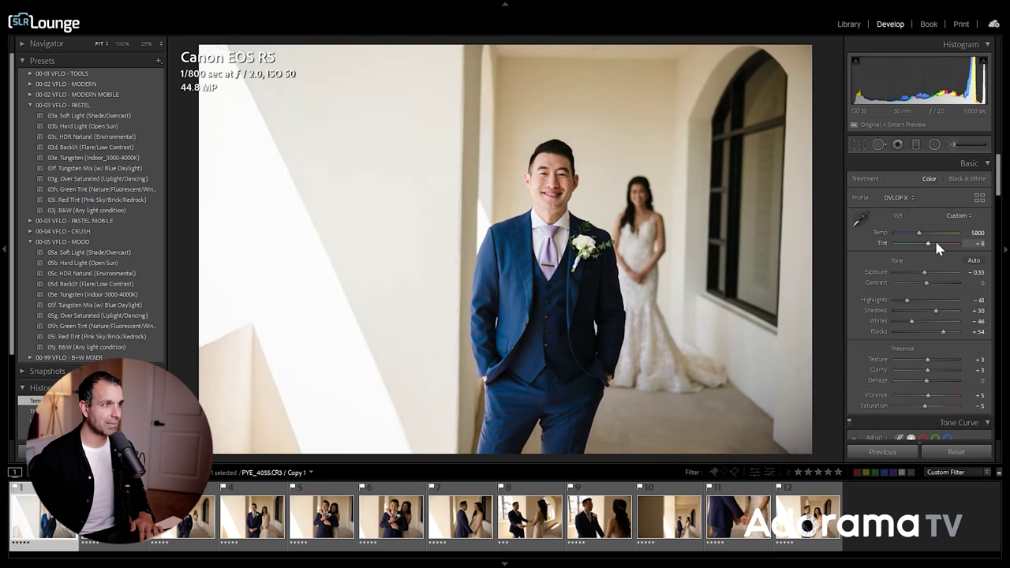
{"action": "key", "text": "Up"}
{"action": "key", "text": "Up"}
{"action": "key", "text": "Up"}
{"action": "key", "text": "Up"}
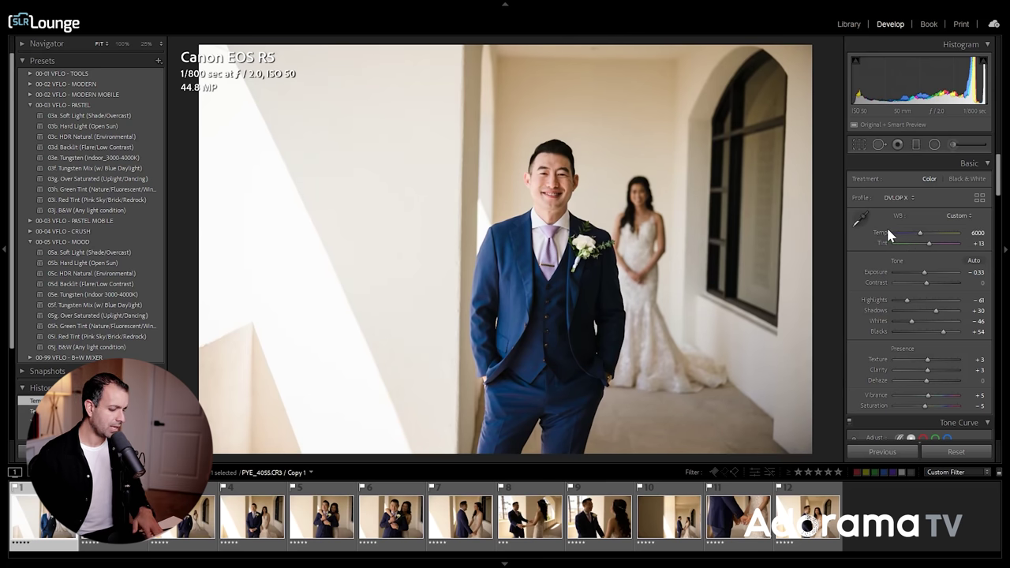
Compare the edited PYE_4055 with its before version.
{"action": "key", "text": "backslash"}
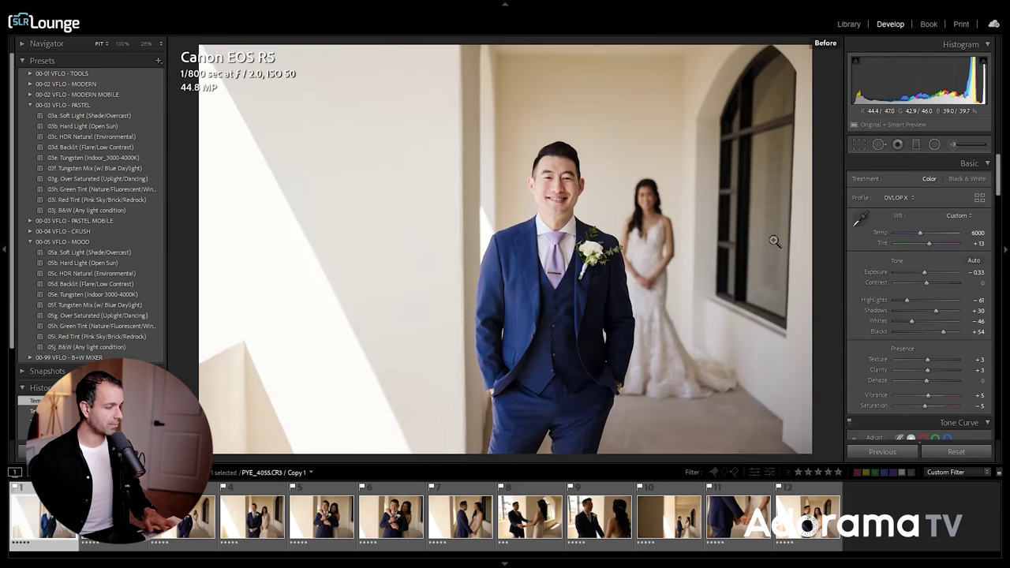
{"action": "key", "text": "backslash"}
{"action": "key", "text": "ctrl+shift+r"}
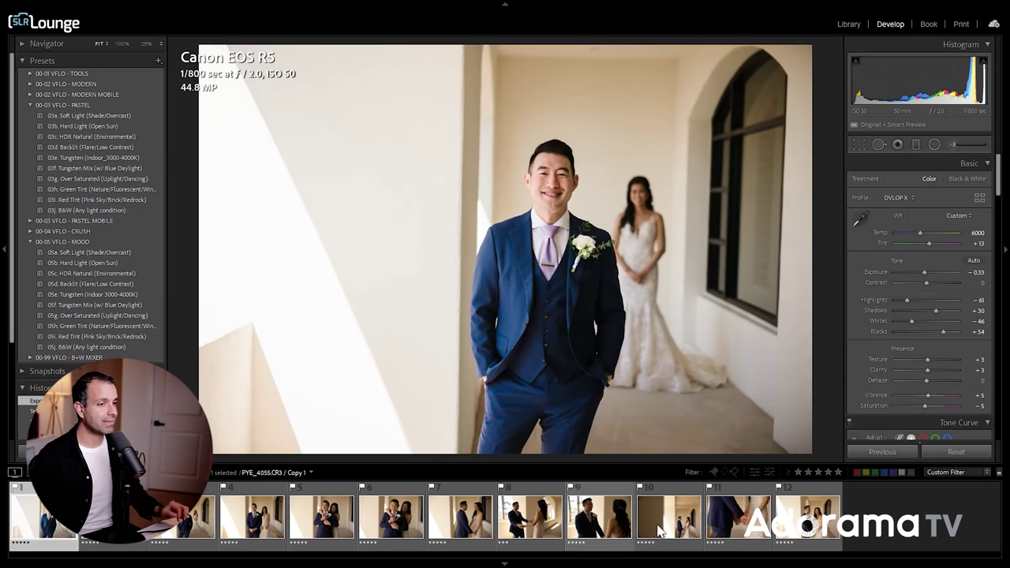
Synchronize the settings of PYE_4055 to all 12 photos, including everything except Local Adjustments, Spot Removal and Crop.
{"action": "left_click", "coordinate": [809, 527], "text": "shift"}
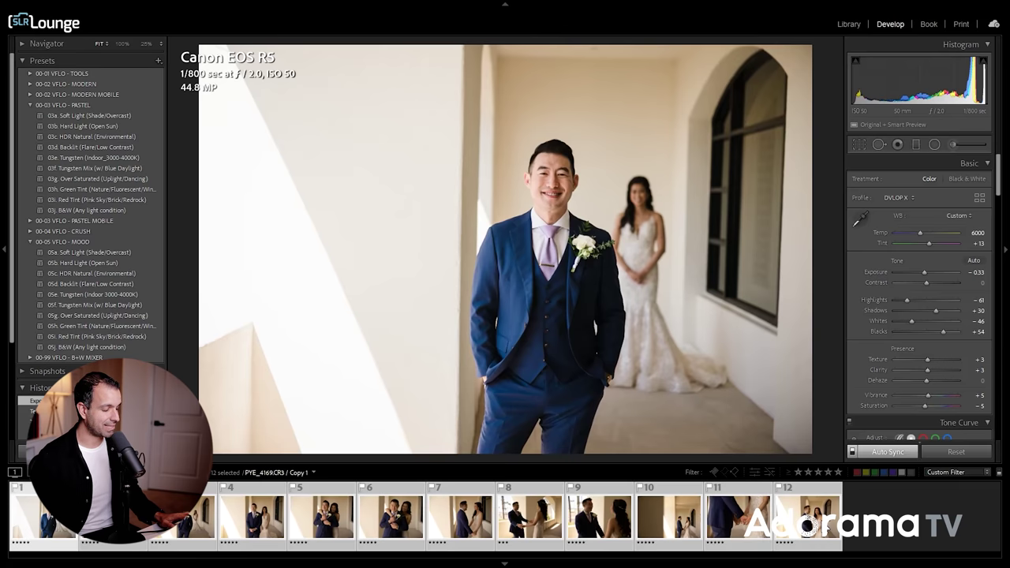
{"action": "key", "text": "ctrl+shift+s"}
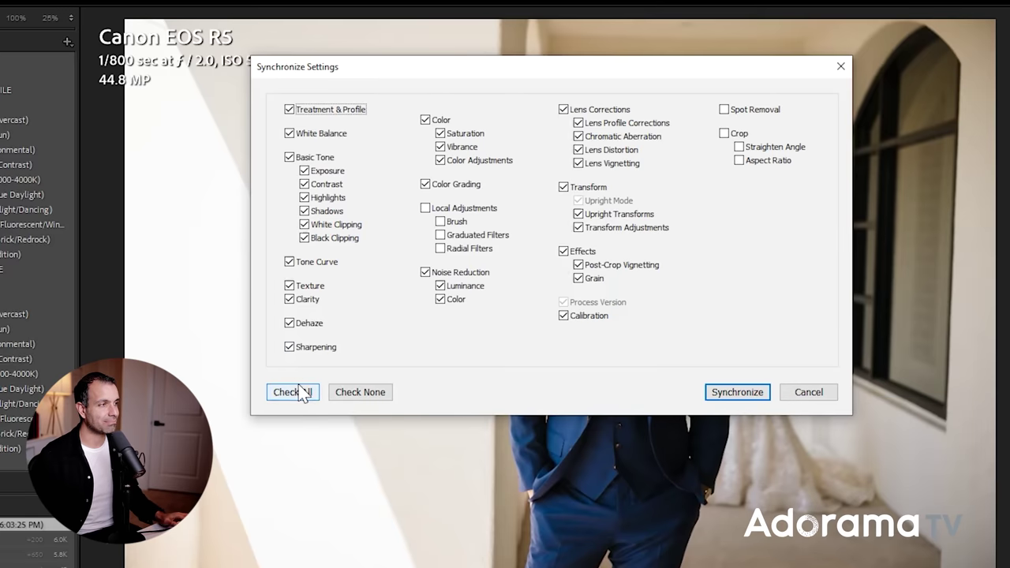
{"action": "left_click", "coordinate": [300, 393]}
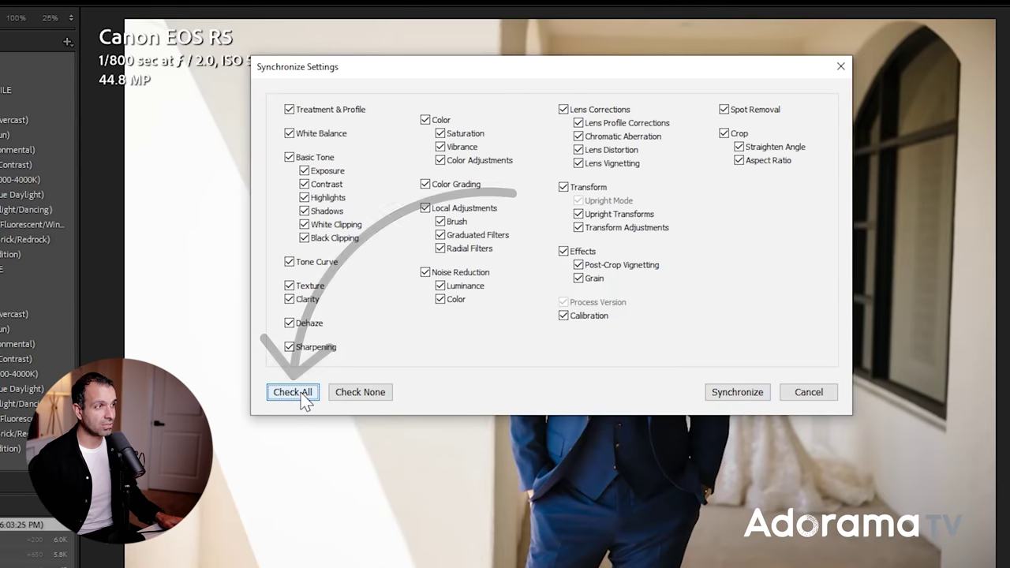
{"action": "left_click", "coordinate": [457, 221]}
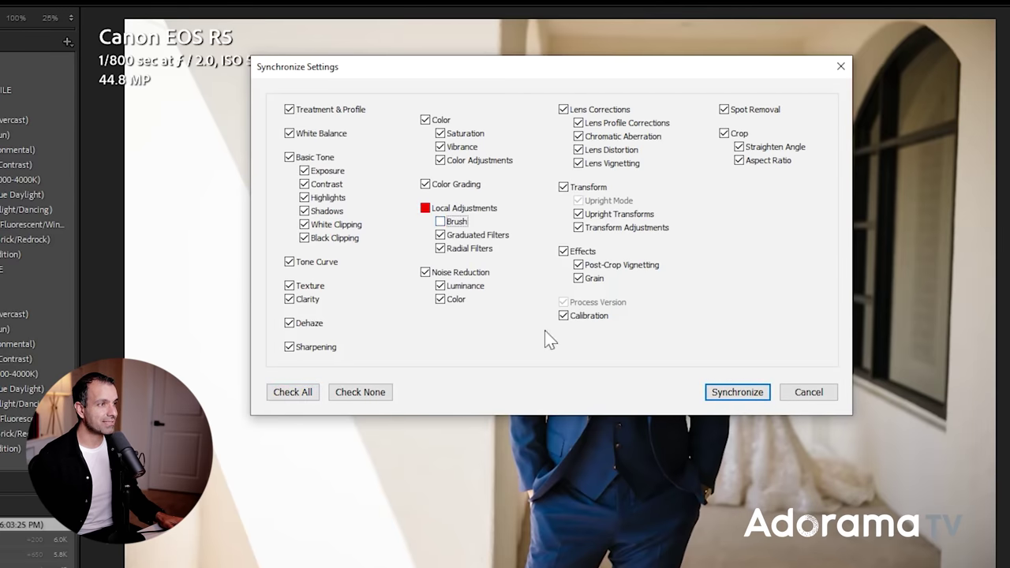
{"action": "left_click", "coordinate": [425, 208]}
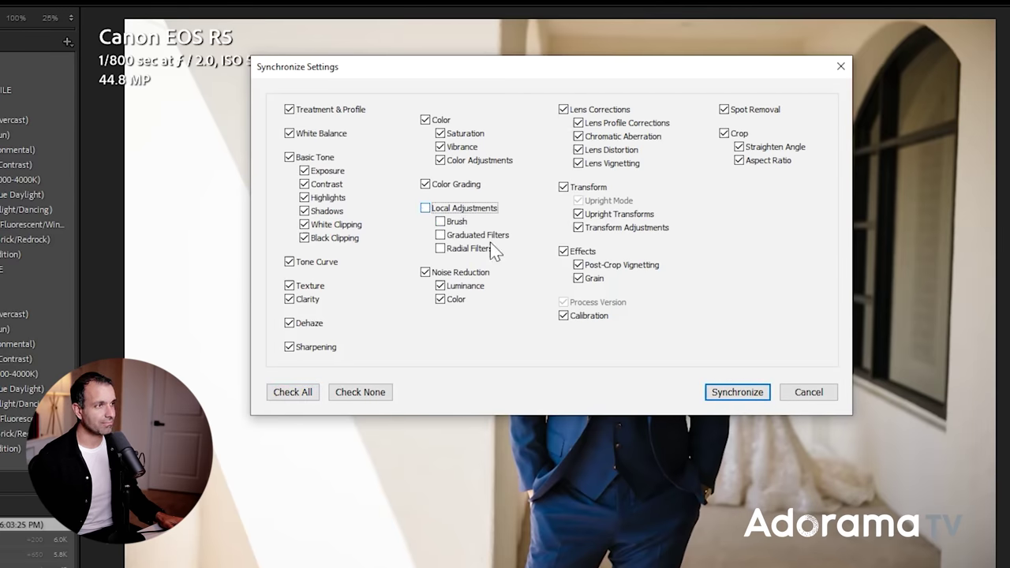
{"action": "left_click", "coordinate": [725, 110]}
{"action": "left_click", "coordinate": [724, 134]}
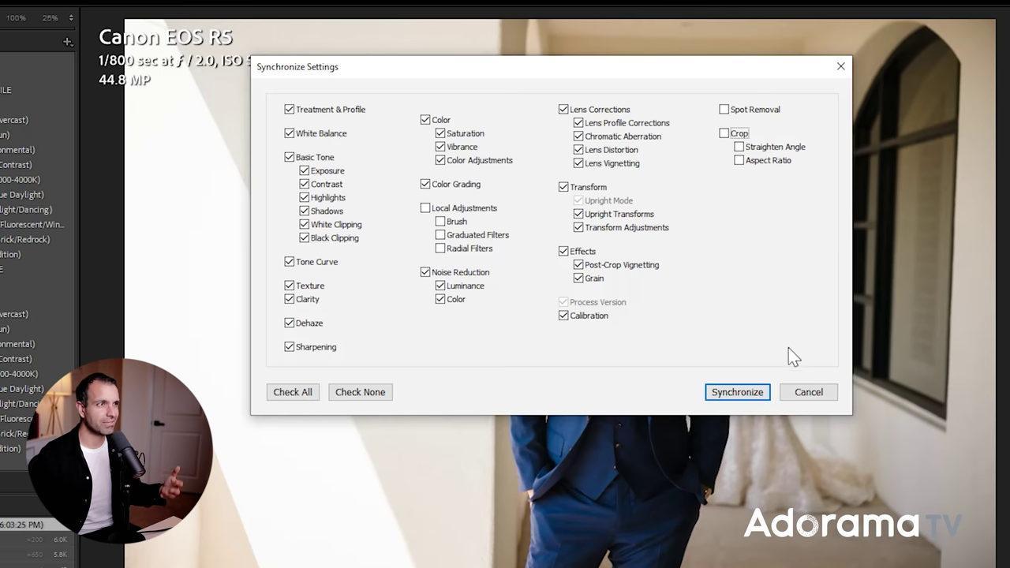
{"action": "left_click", "coordinate": [737, 393]}
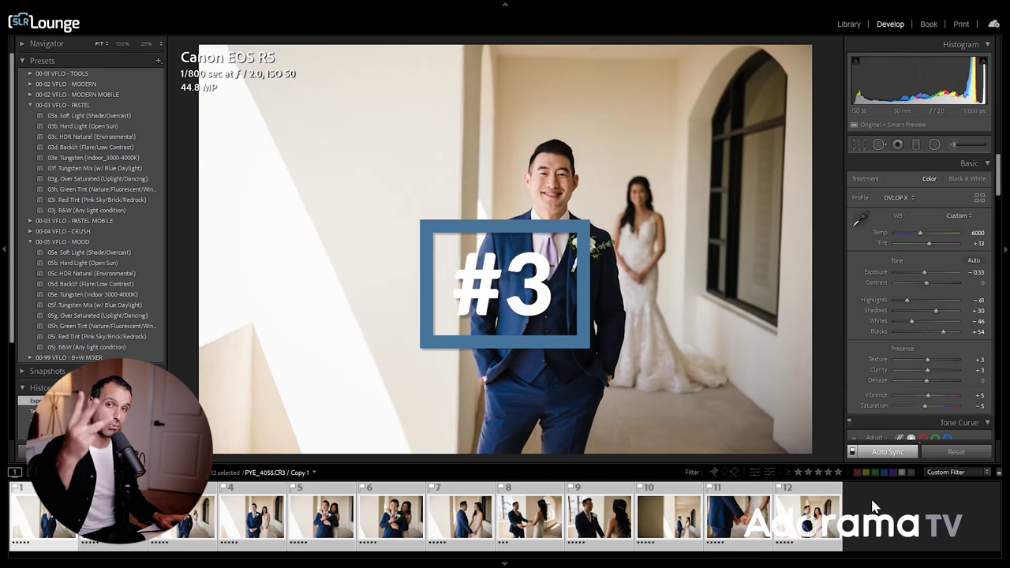
Select only PYE_4055 and straighten it with a slight crop rotation.
{"action": "left_click", "coordinate": [46, 521]}
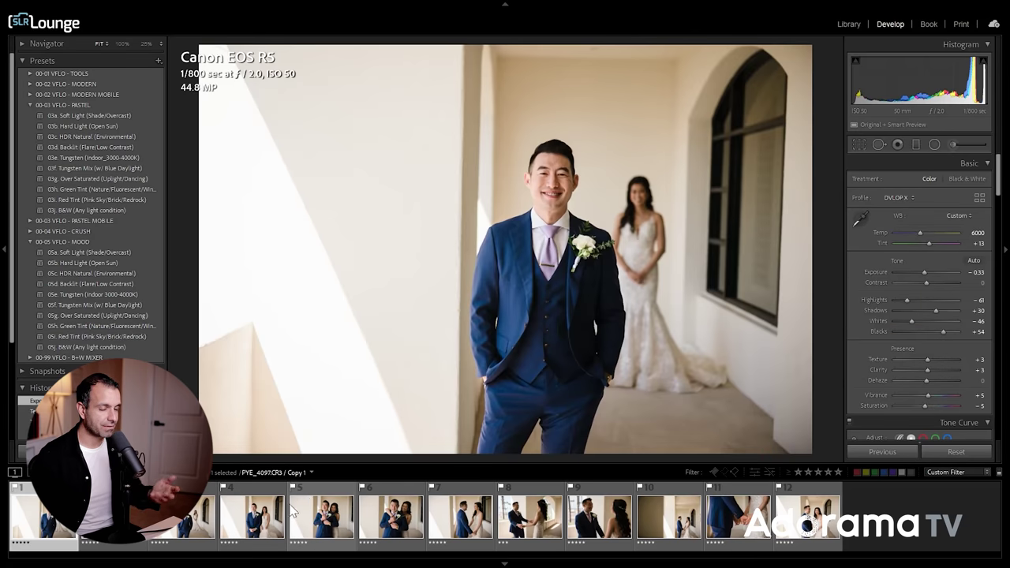
{"action": "left_click", "coordinate": [357, 482]}
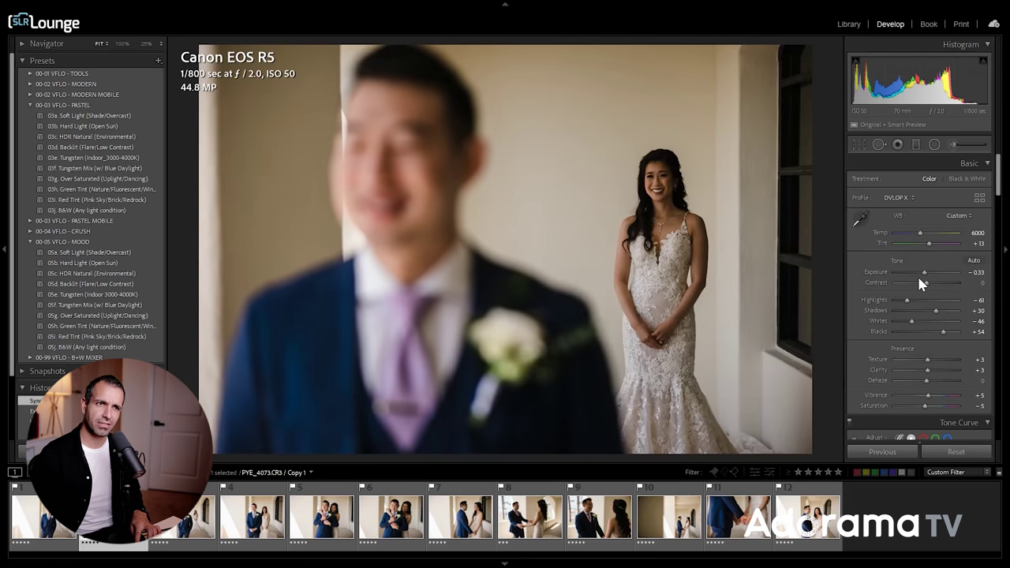
{"action": "key", "text": "Left"}
{"action": "key", "text": "r"}
{"action": "left_click_drag", "start_coordinate": [824, 178], "coordinate": [823, 163]}
{"action": "left_click_drag", "start_coordinate": [826, 165], "coordinate": [825, 167]}
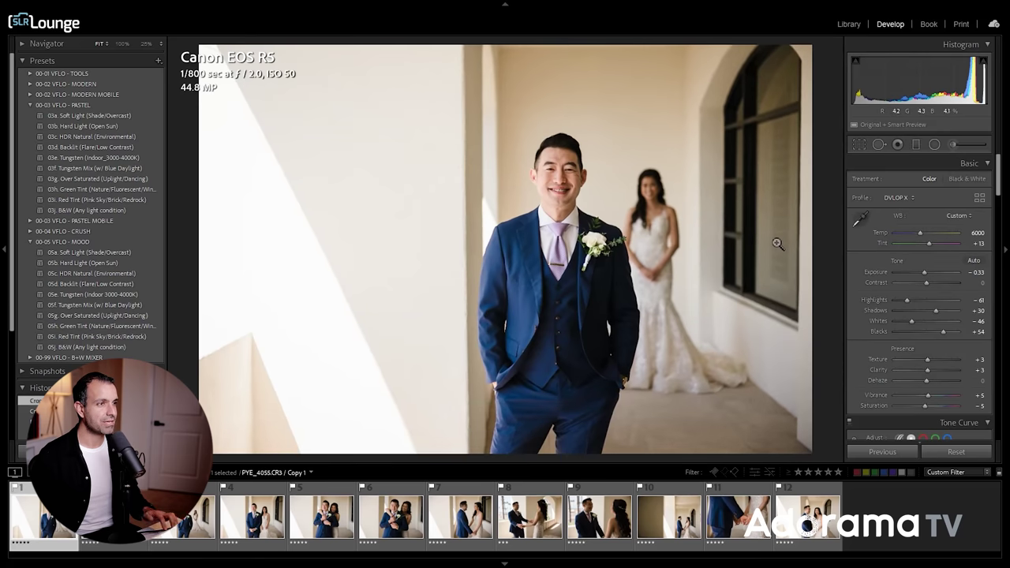
Raise the exposure of PYE_4073 to +0.56 and straighten it by an angle of about 0.07.
{"action": "key", "text": "Right"}
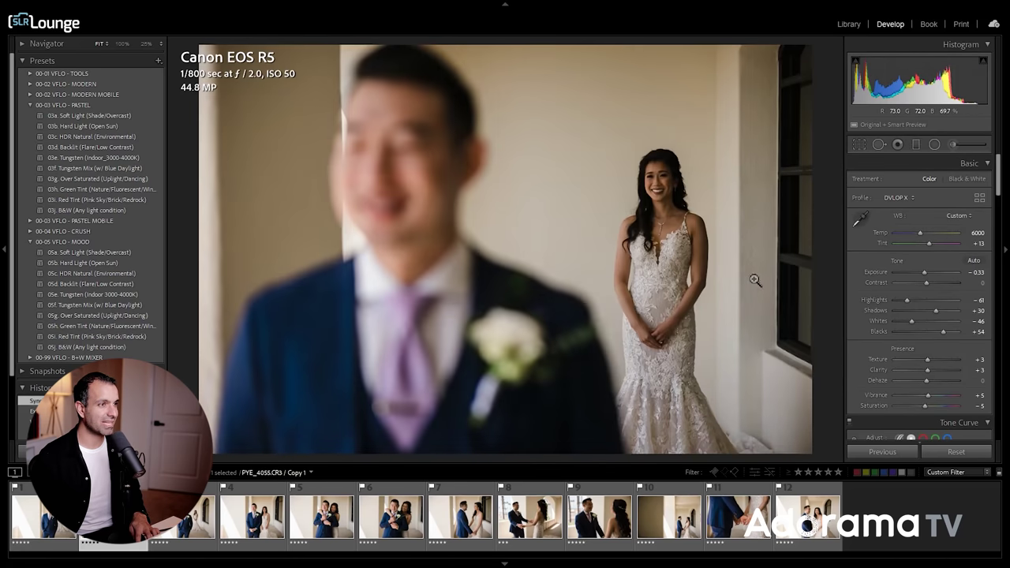
{"action": "left_click", "coordinate": [923, 273]}
{"action": "scroll", "coordinate": [923, 273], "scroll_direction": "up", "scroll_amount": 2}
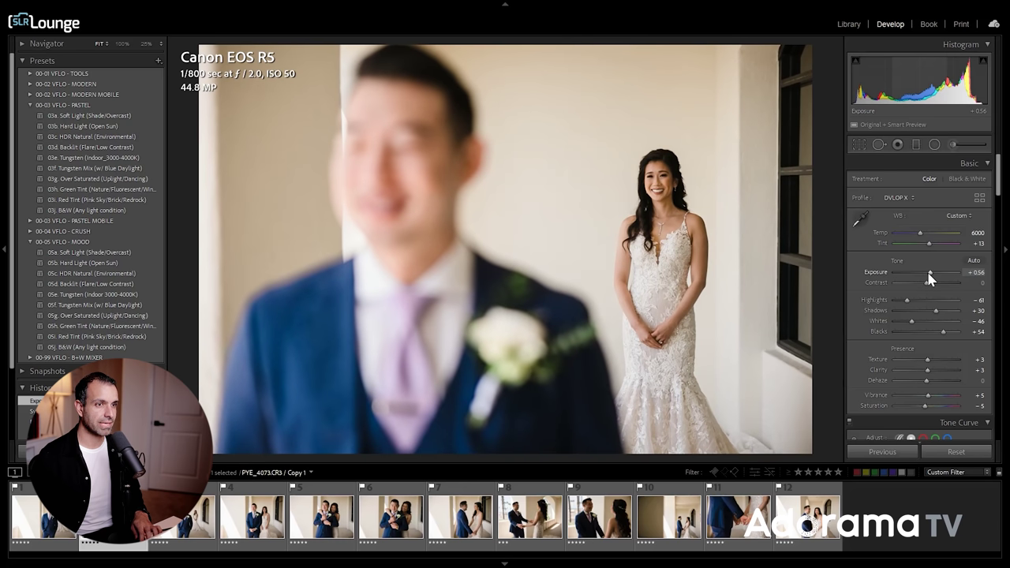
{"action": "key", "text": "r"}
{"action": "left_click_drag", "start_coordinate": [831, 217], "coordinate": [831, 218]}
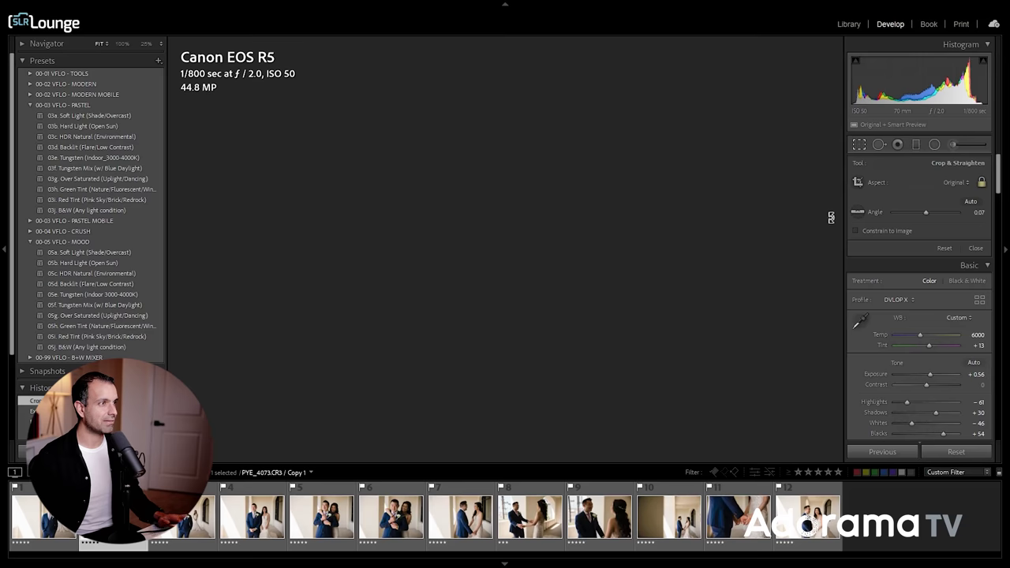
{"action": "key", "text": "r"}
Check the third photo in the set and move on to PYE_4097.
{"action": "key", "text": "Right"}
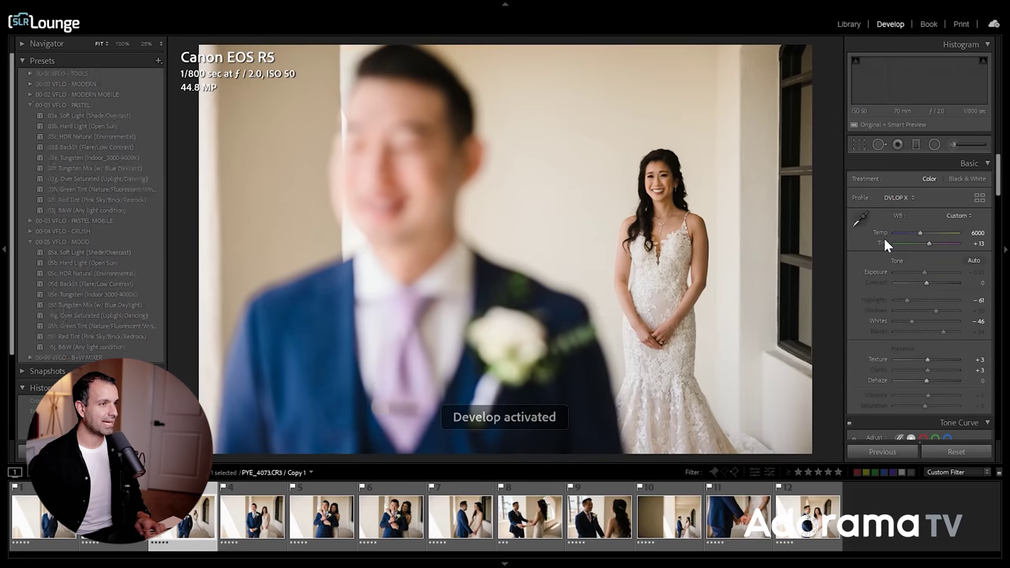
{"action": "scroll", "coordinate": [940, 268], "scroll_direction": "down", "scroll_amount": 2}
{"action": "key", "text": "Right"}
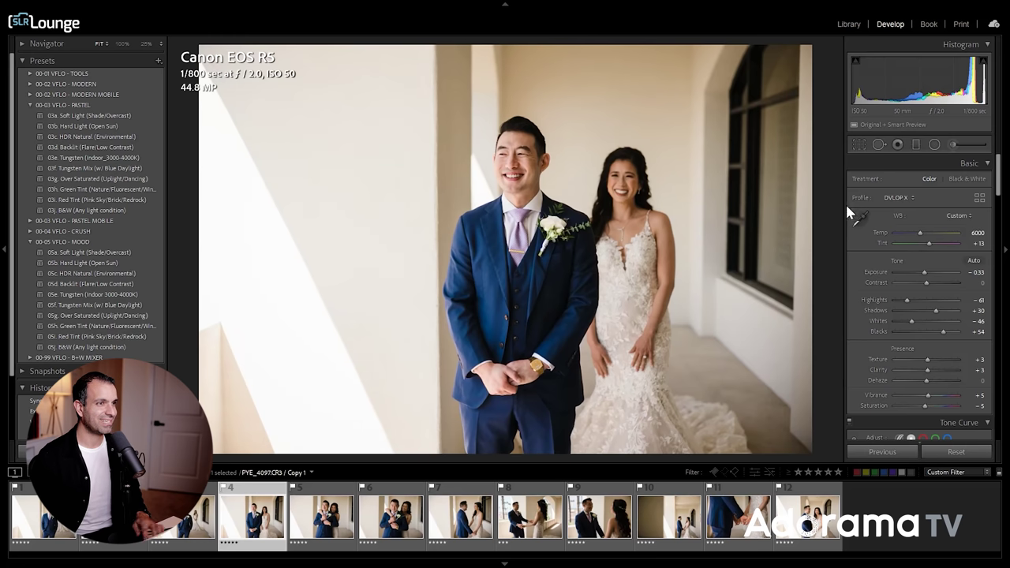
Check the crop of PYE_4097 and apply Auto Upright in its Transform settings.
{"action": "key", "text": "r"}
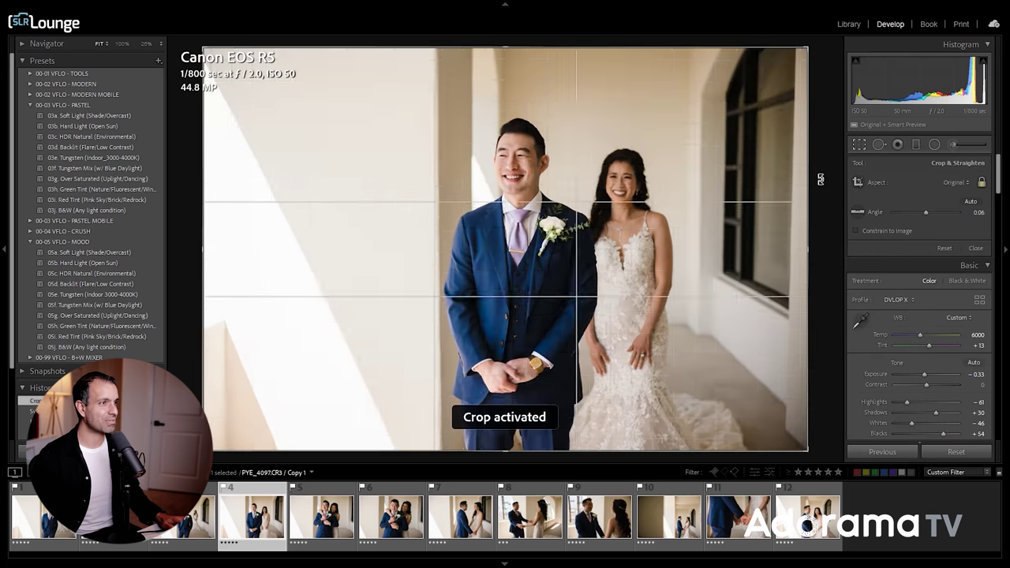
{"action": "key", "text": "d"}
{"action": "scroll", "coordinate": [927, 273], "scroll_direction": "down", "scroll_amount": 15}
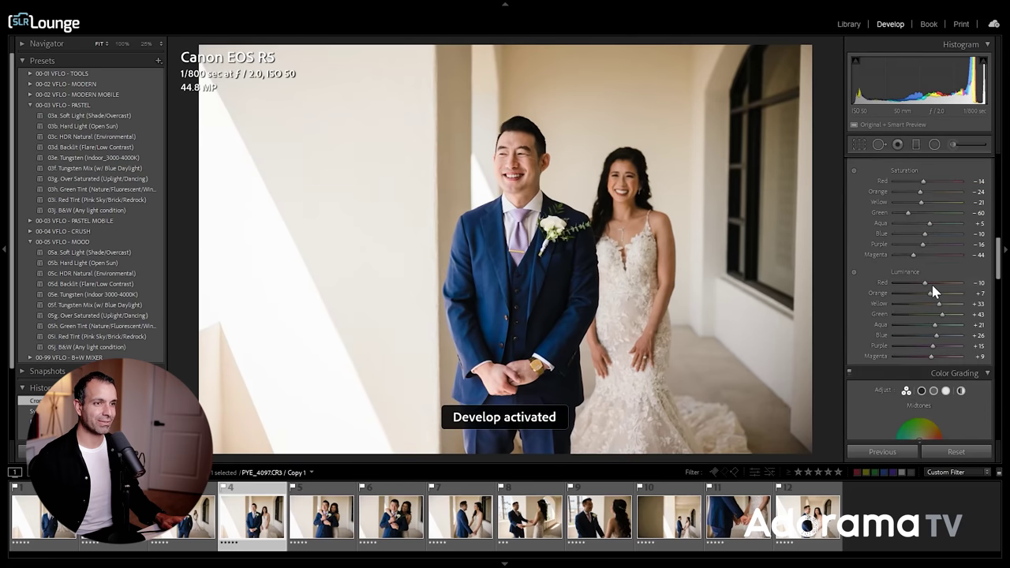
{"action": "scroll", "coordinate": [931, 287], "scroll_direction": "down", "scroll_amount": 5}
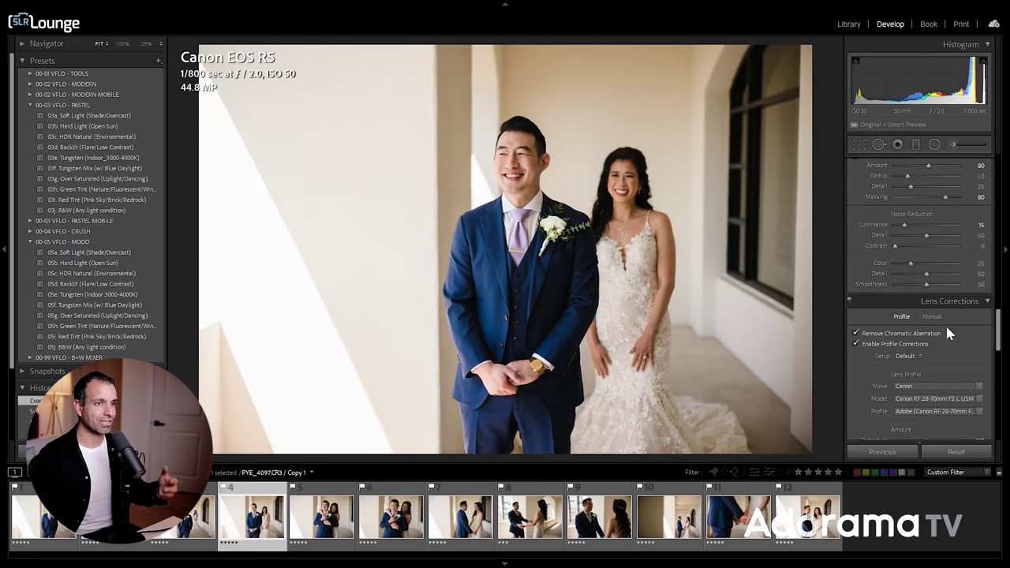
{"action": "scroll", "coordinate": [933, 310], "scroll_direction": "down", "scroll_amount": 4}
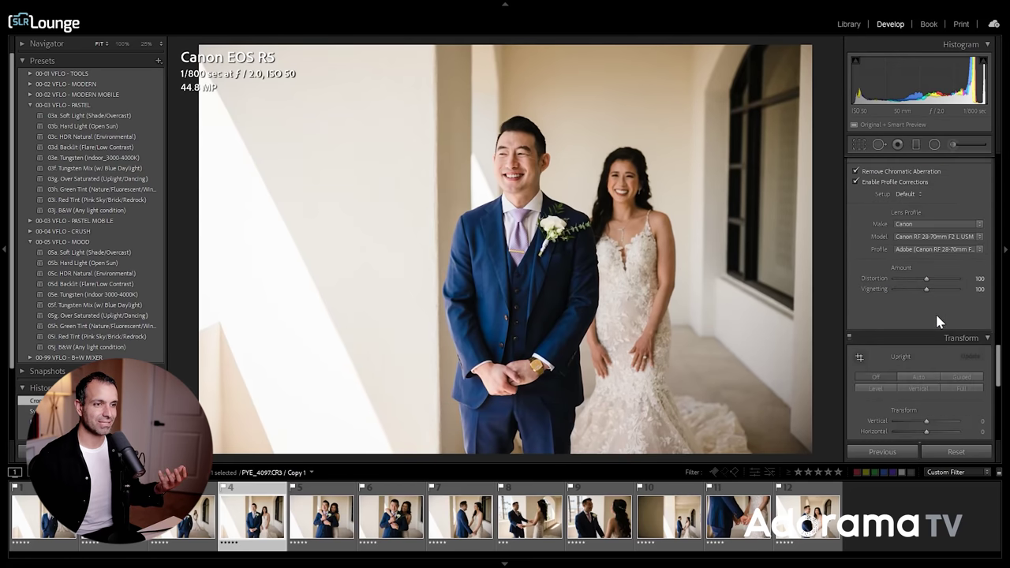
{"action": "left_click", "coordinate": [917, 296]}
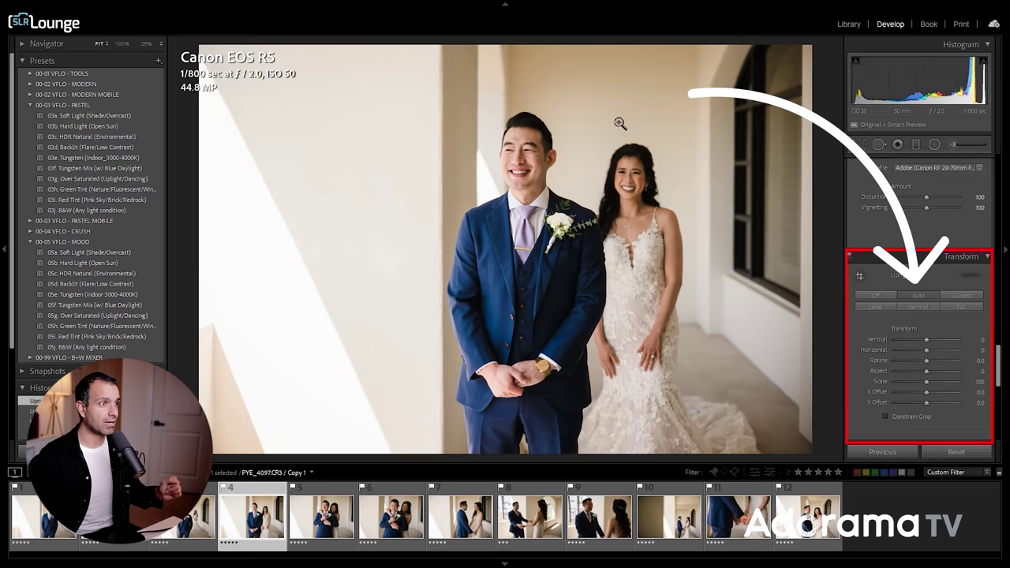
Return to PYE_4082 and straighten it with a crop rotation of about 1.54.
{"action": "key", "text": "Left"}
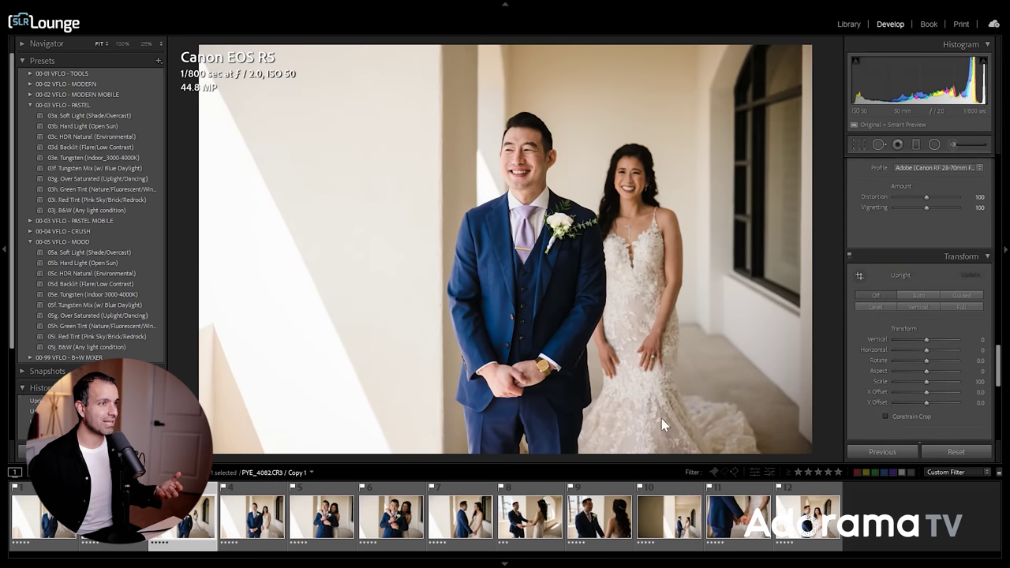
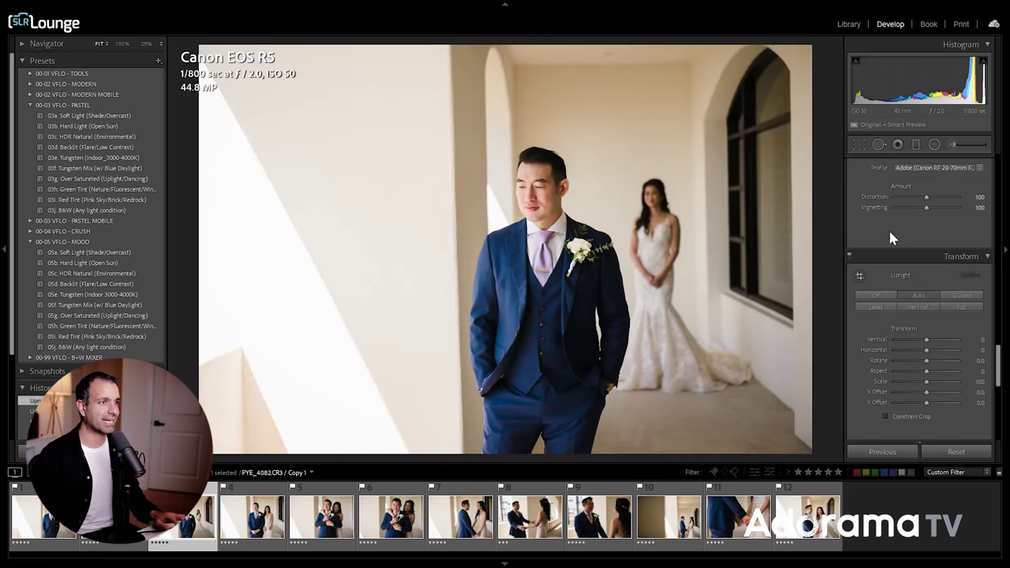
{"action": "key", "text": "r"}
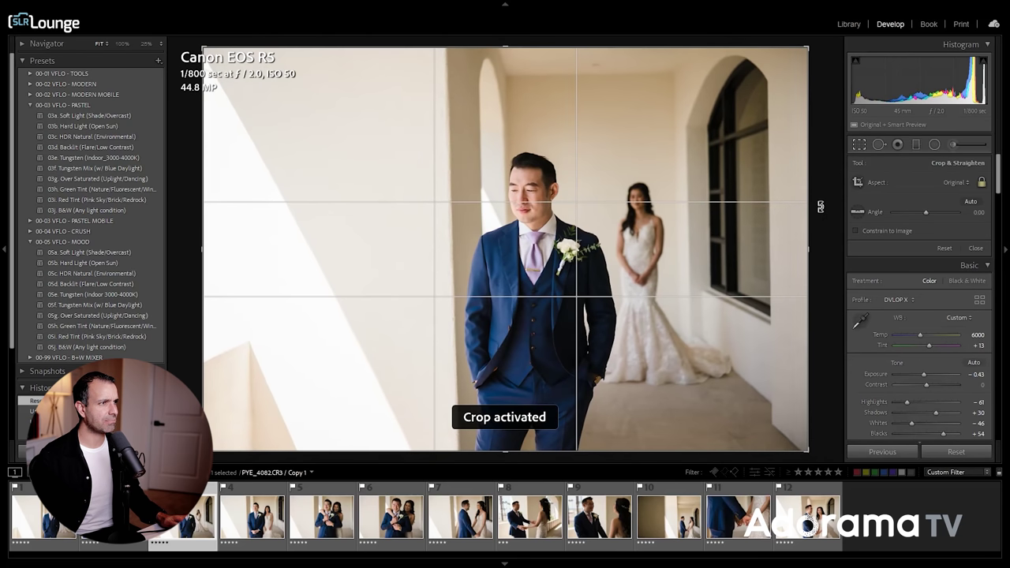
{"action": "left_click_drag", "start_coordinate": [821, 177], "coordinate": [822, 185]}
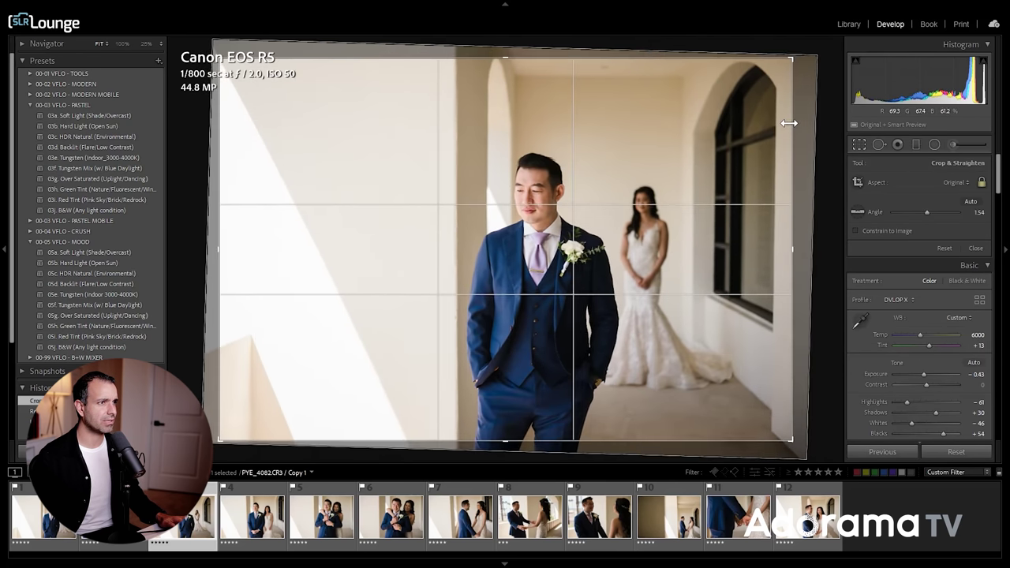
{"action": "key", "text": "d"}
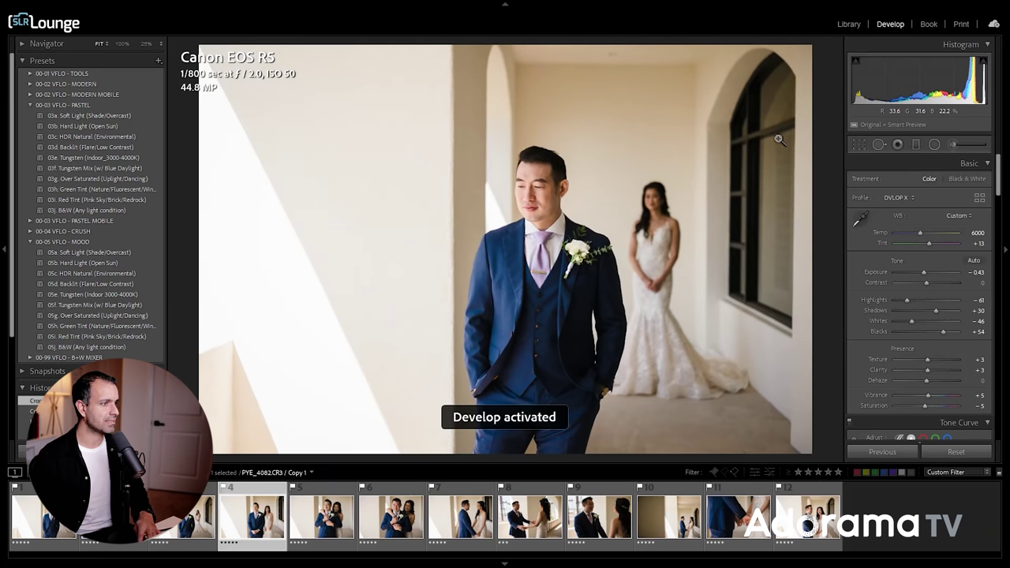
Straighten PYE_4097 with a crop rotation of about 1.62.
{"action": "key", "text": "Right"}
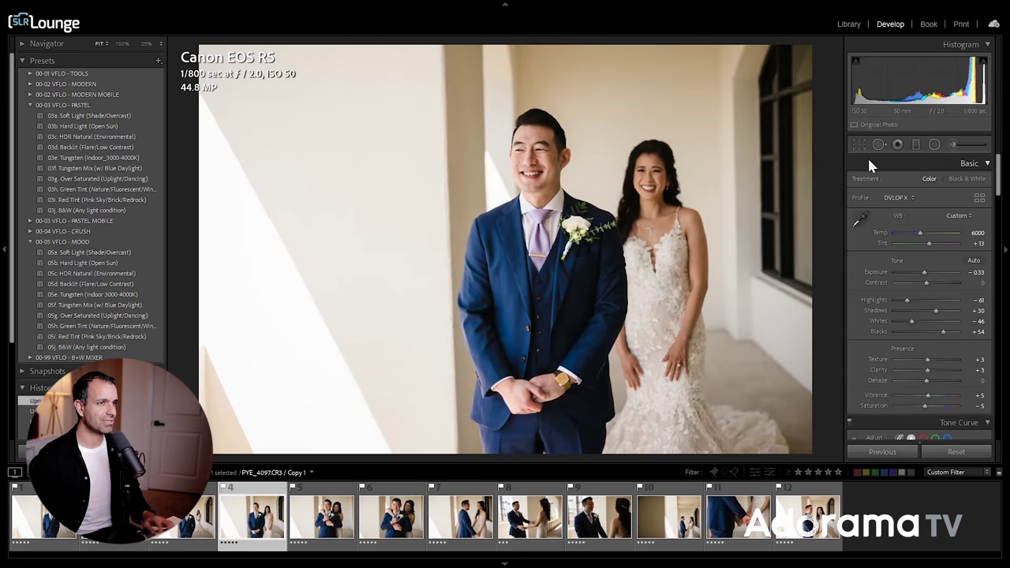
{"action": "key", "text": "r"}
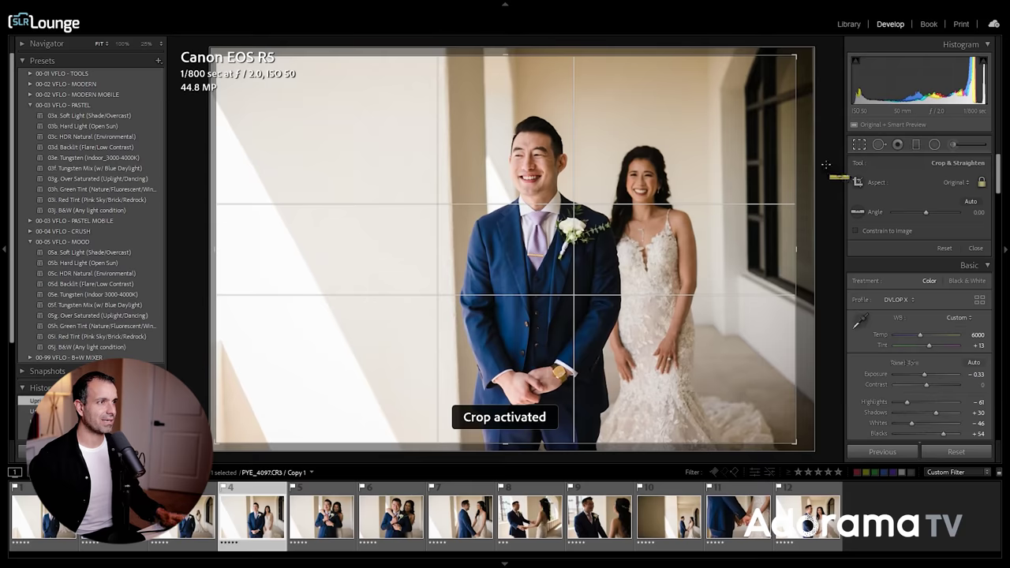
{"action": "left_click_drag", "start_coordinate": [826, 155], "coordinate": [833, 164]}
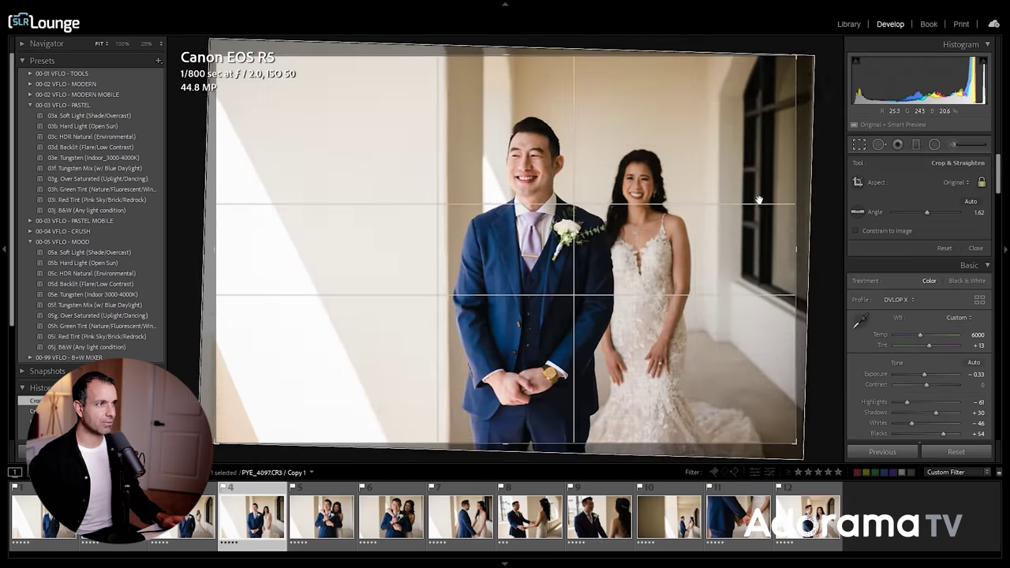
{"action": "key", "text": "r"}
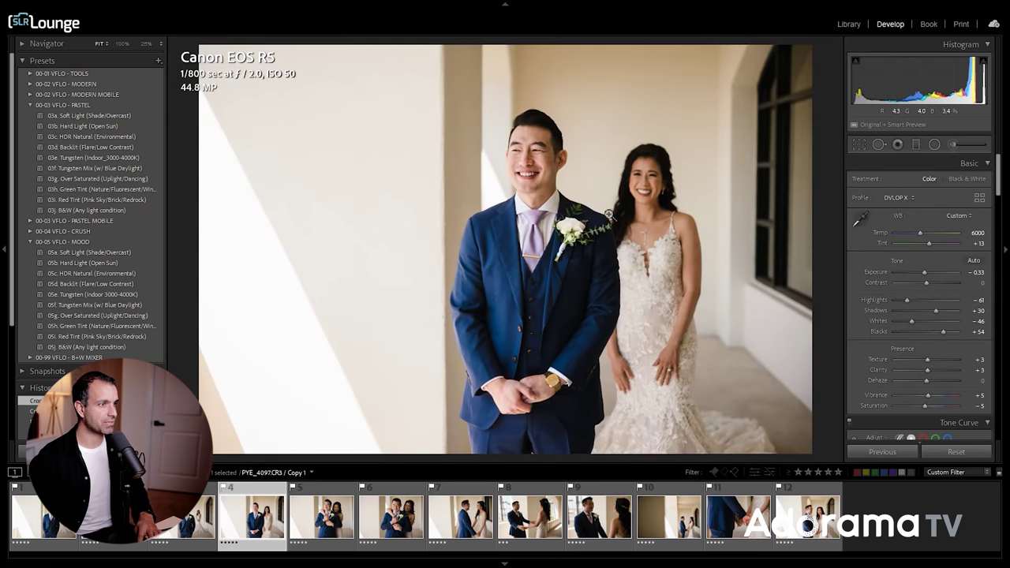
Move on to PYE_4105 and straighten it with a slight crop rotation.
{"action": "key", "text": "Right"}
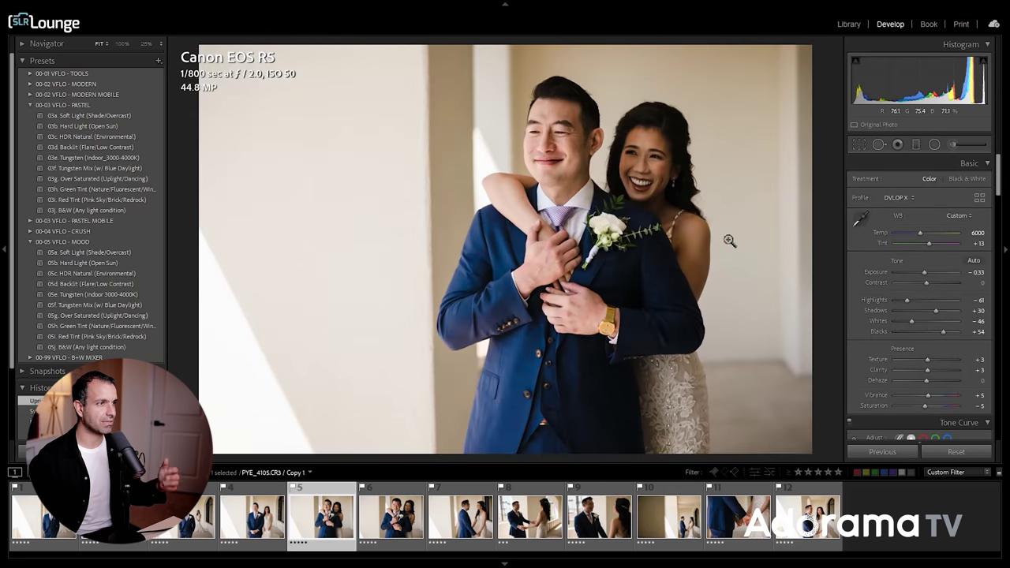
{"action": "key", "text": "r"}
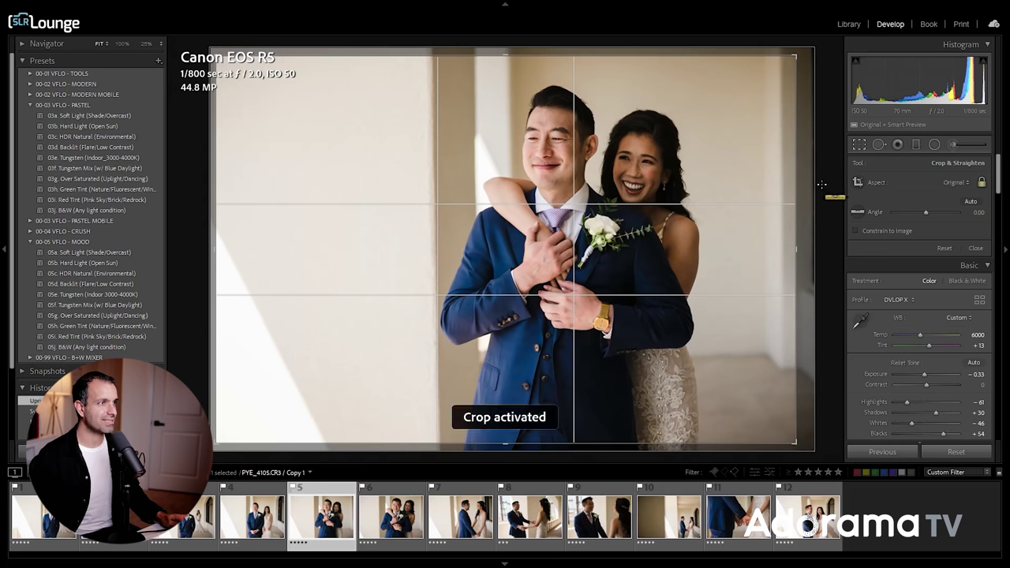
{"action": "left_click_drag", "start_coordinate": [829, 175], "coordinate": [829, 175]}
{"action": "key", "text": "r"}
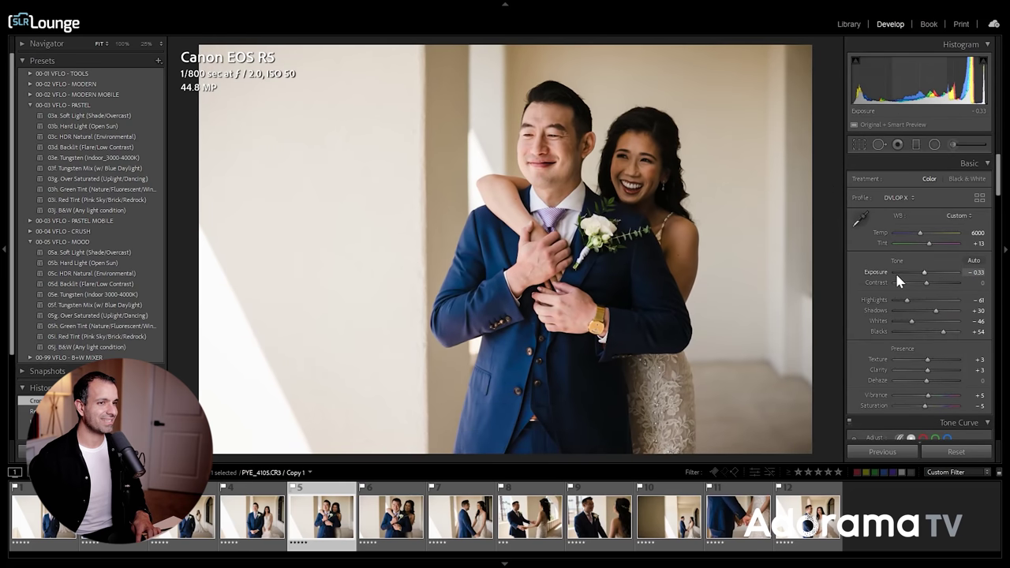
Raise the exposure of PYE_4105 to -0.23 and compare it with the preceding photo, PYE_4097.
{"action": "left_click_drag", "start_coordinate": [923, 273], "coordinate": [925, 277]}
{"action": "key", "text": "backslash"}
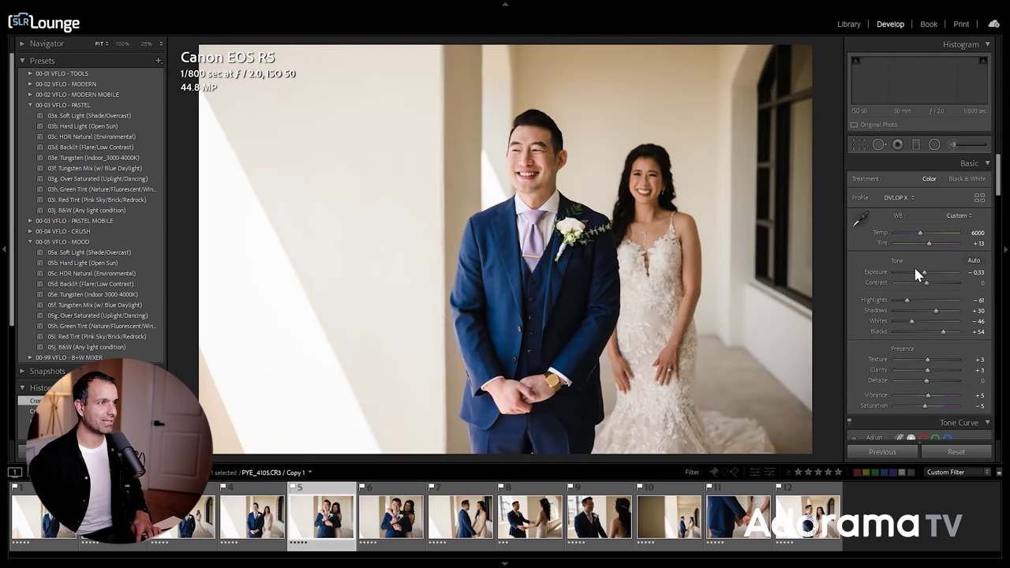
{"action": "key", "text": "backslash"}
Reset the crop of PYE_4108 and straighten the photo by an angle of about 1.14.
{"action": "key", "text": "Right"}
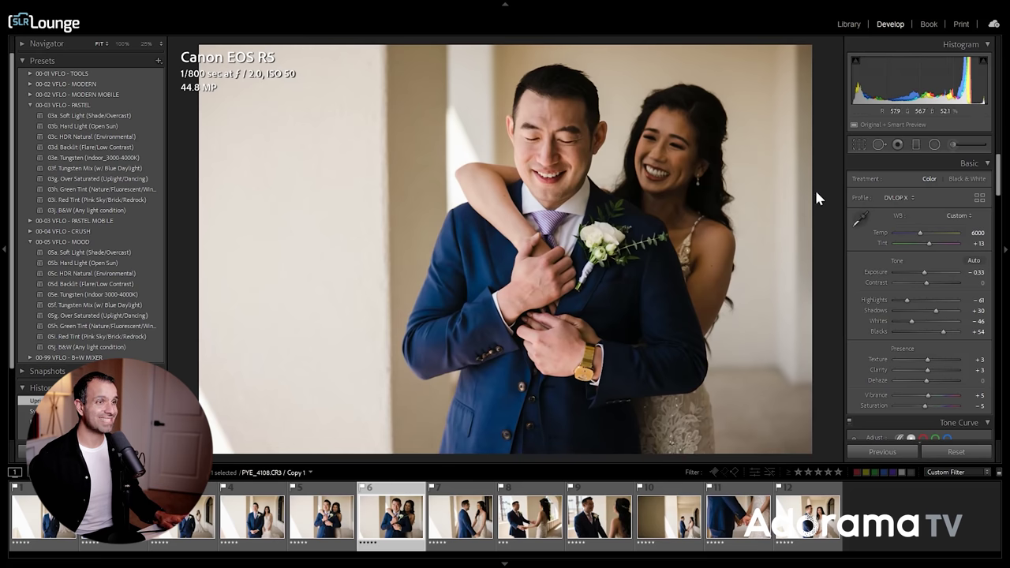
{"action": "key", "text": "r"}
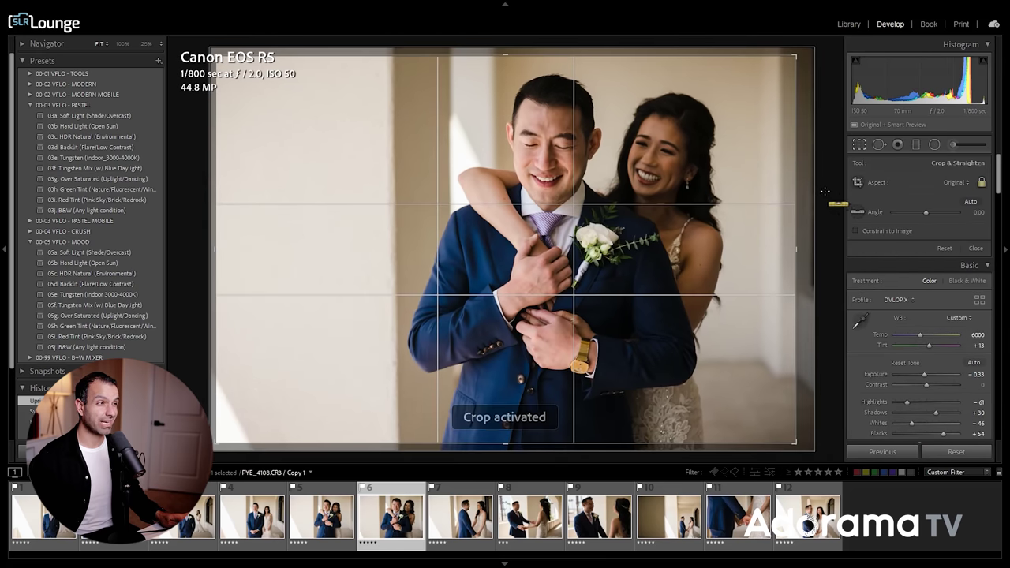
{"action": "key", "text": "ctrl+alt+r"}
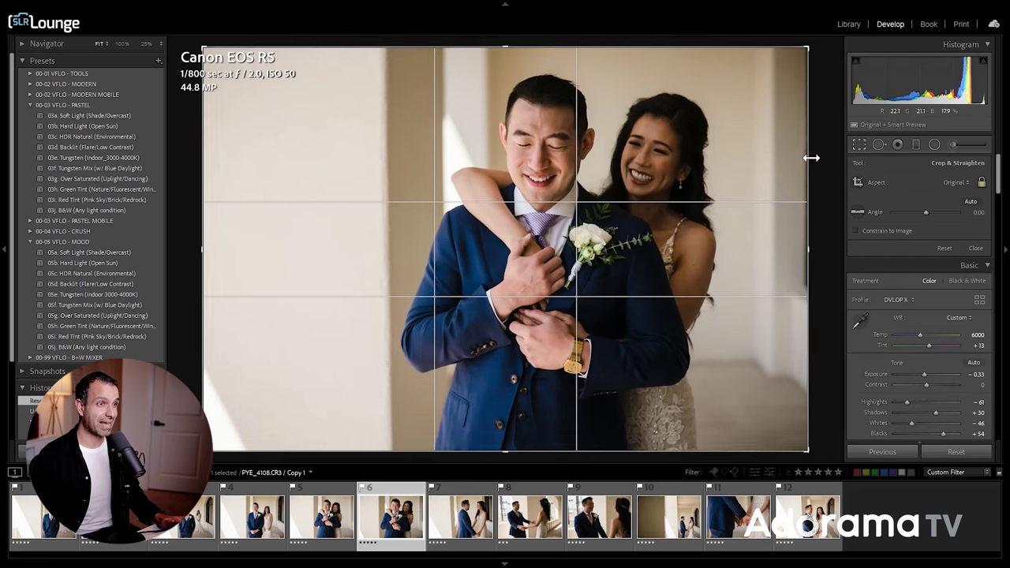
{"action": "left_click_drag", "start_coordinate": [815, 160], "coordinate": [816, 168]}
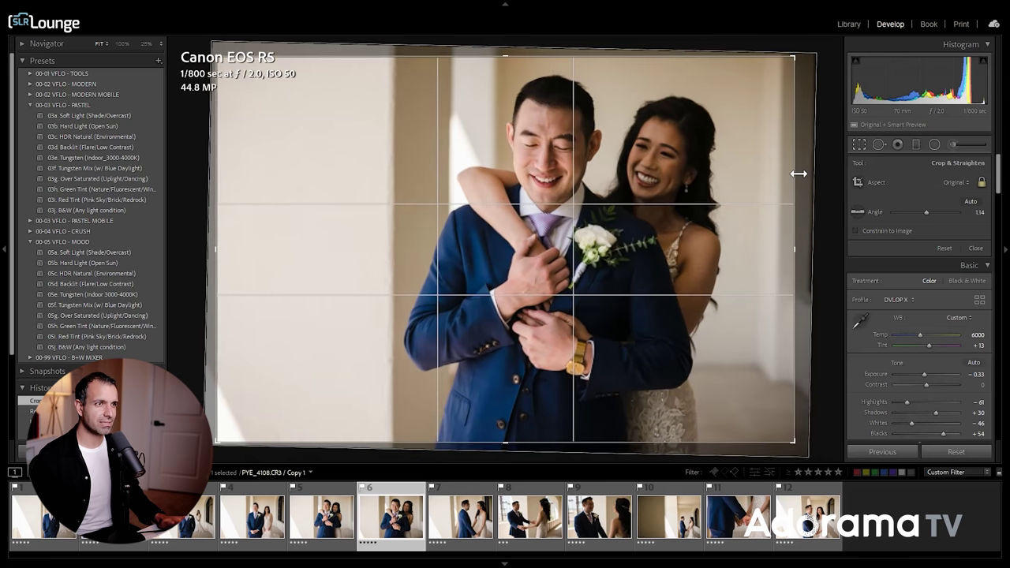
{"action": "key", "text": "d"}
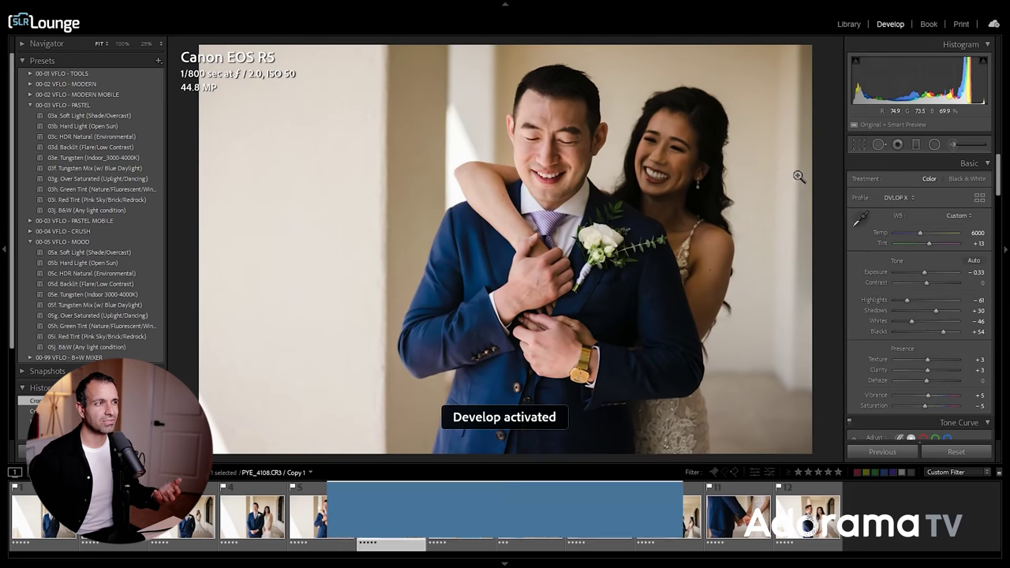
Set the exposure of PYE_4108 to -0.10 and compare its brightness with PYE_4105.
{"action": "left_click_drag", "start_coordinate": [924, 279], "coordinate": [929, 275]}
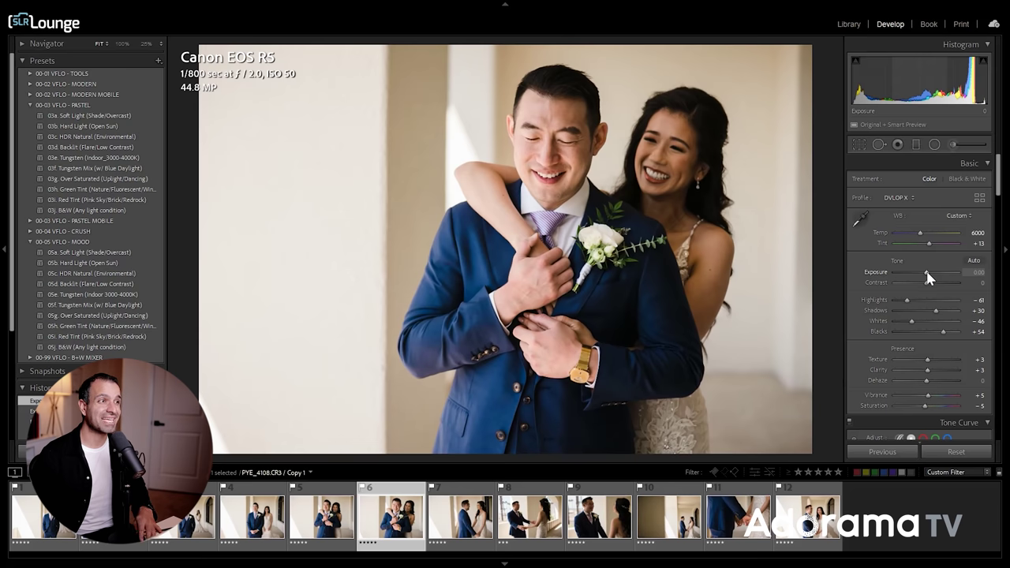
{"action": "left_click_drag", "start_coordinate": [929, 277], "coordinate": [924, 273]}
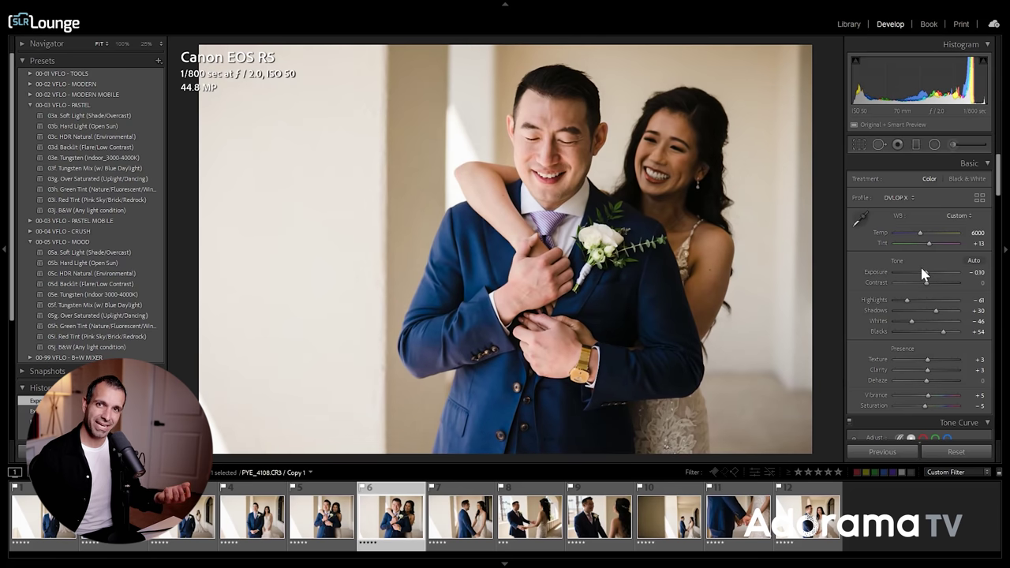
{"action": "key", "text": "backslash"}
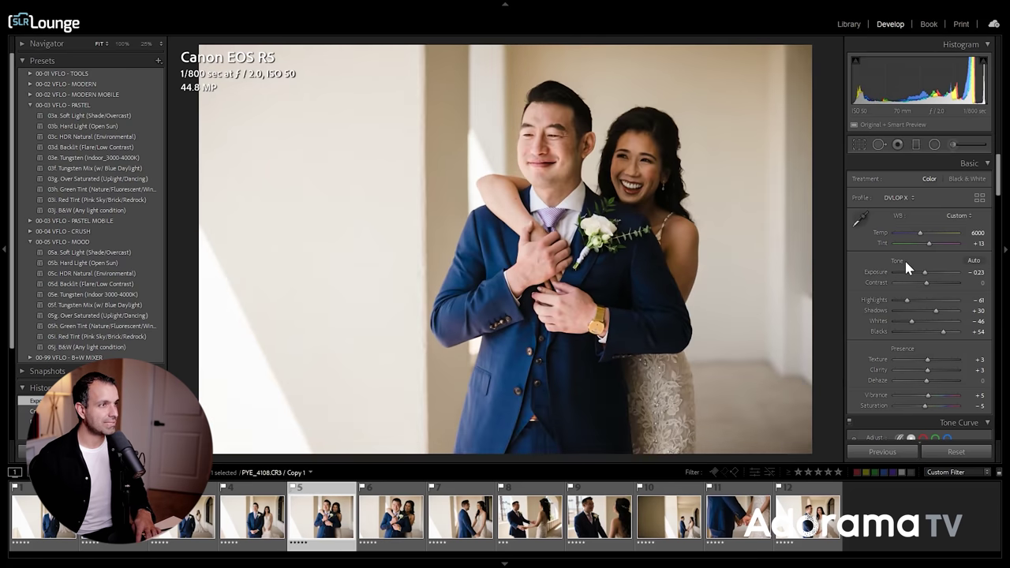
{"action": "key", "text": "backslash"}
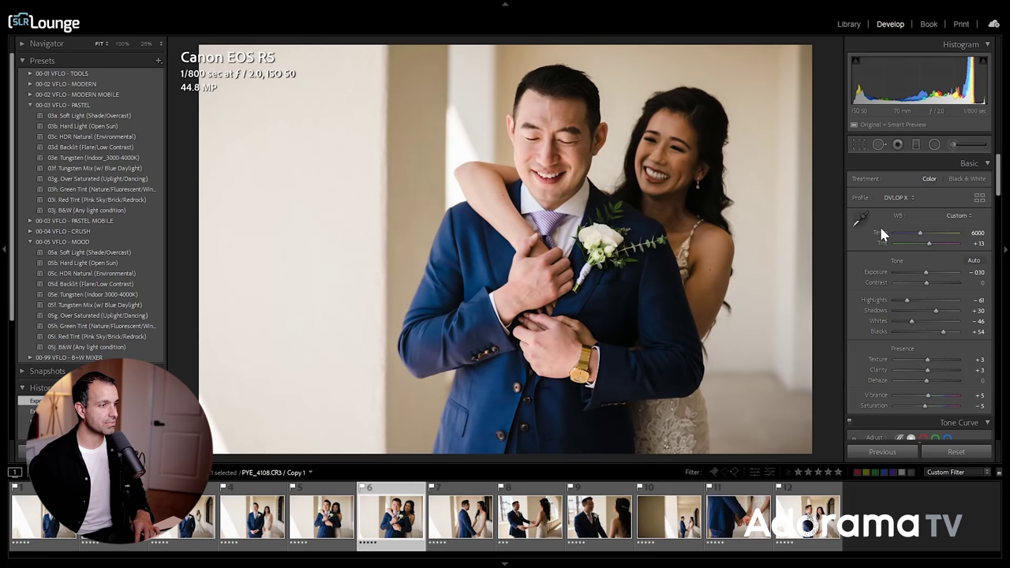
Reset the crop of PYE_4120 and straighten the photo with a slight crop rotation.
{"action": "key", "text": "Right"}
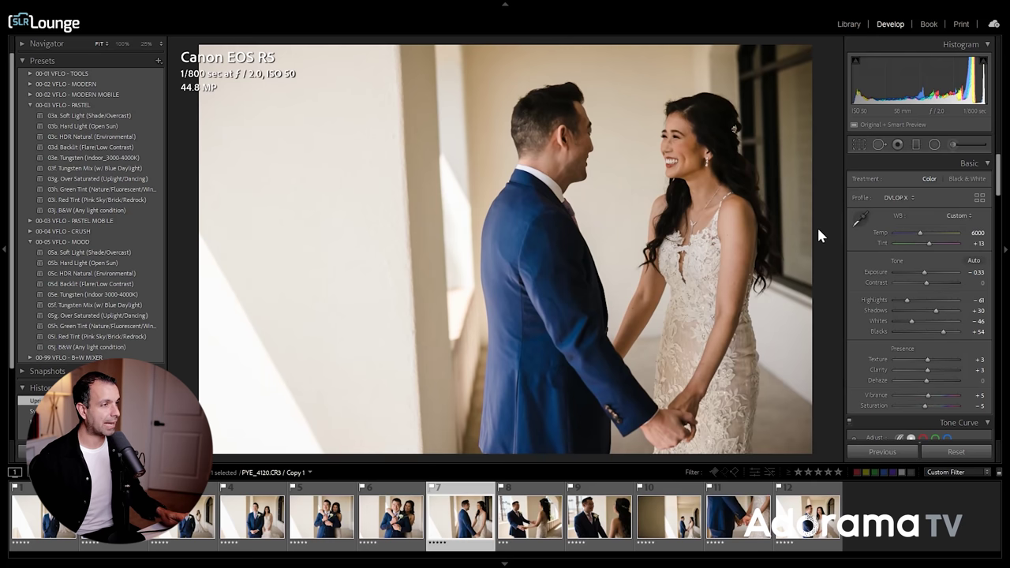
{"action": "key", "text": "alt"}
{"action": "key", "text": "r"}
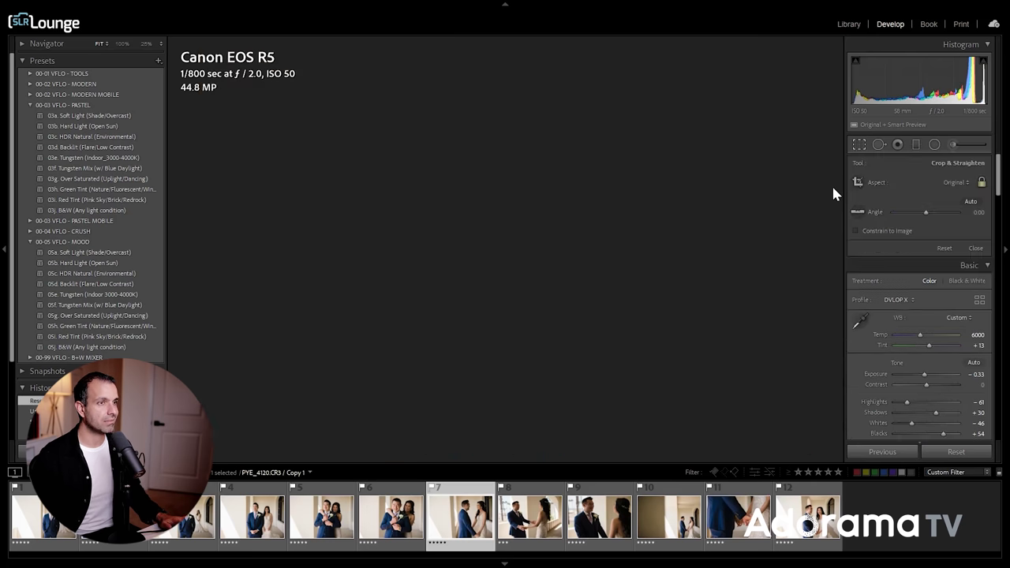
{"action": "left_click_drag", "start_coordinate": [830, 193], "coordinate": [816, 241]}
{"action": "key", "text": "d"}
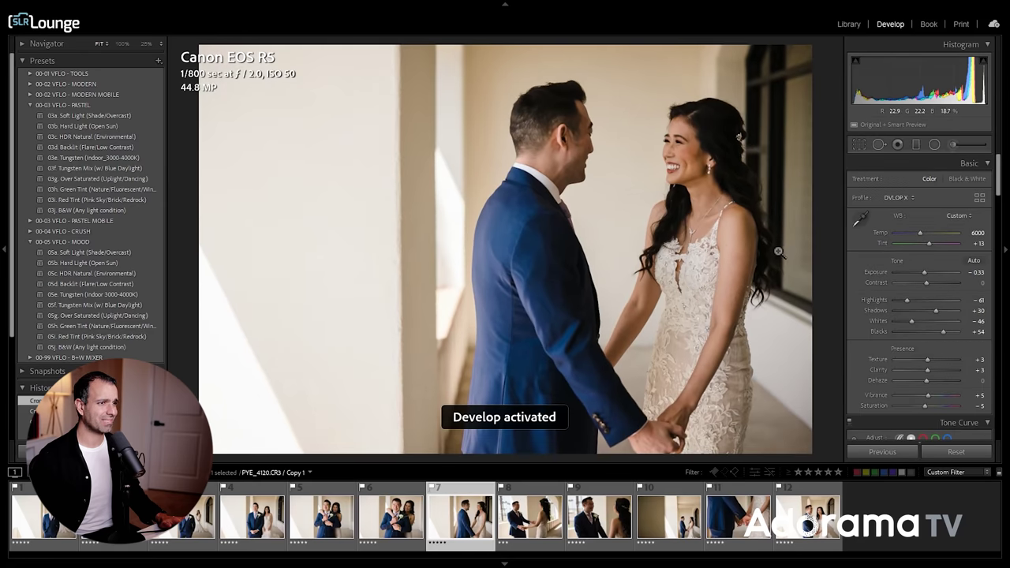
{"action": "key", "text": "r"}
{"action": "key", "text": "d"}
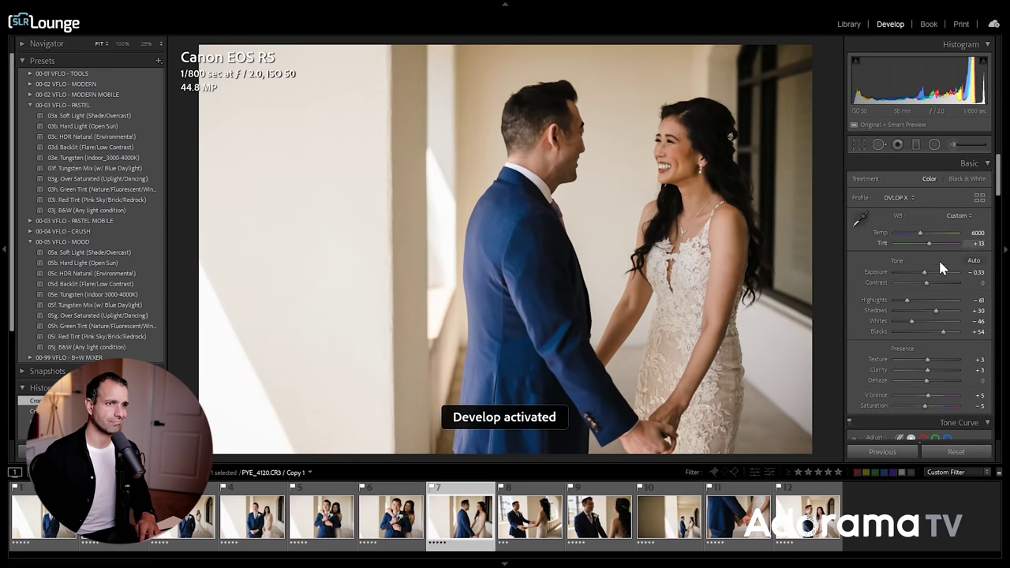
Raise the exposure of PYE_4120 to 0.00, comparing its brightness with PYE_4108.
{"action": "key", "text": "Up"}
{"action": "key", "text": "Up"}
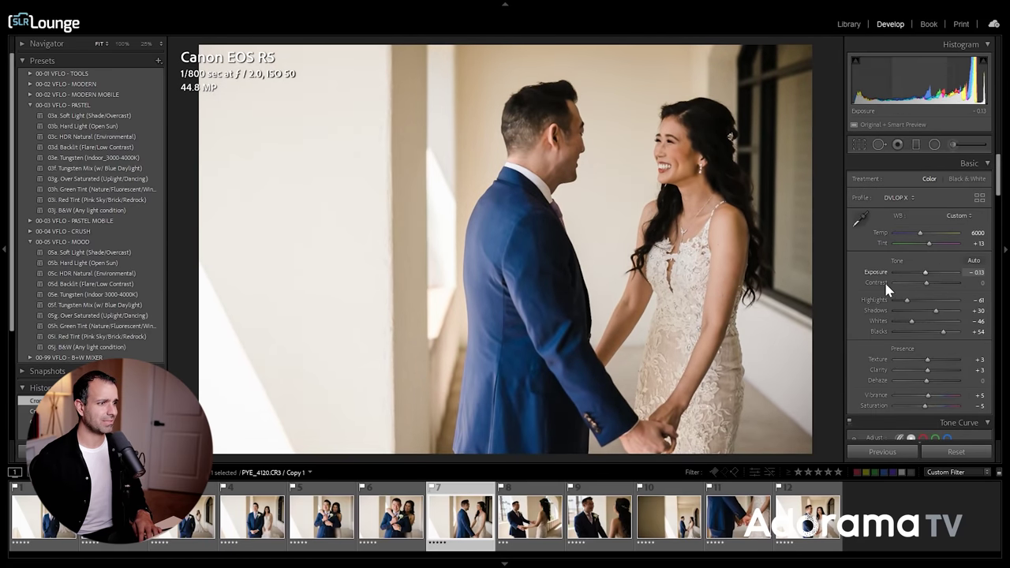
{"action": "double_click", "coordinate": [925, 273]}
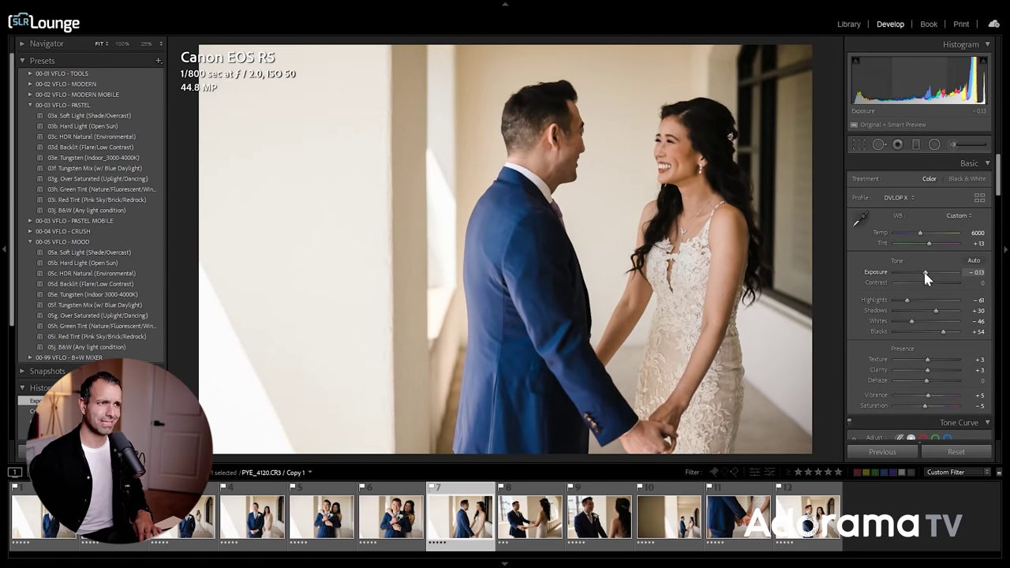
{"action": "key", "text": "Left"}
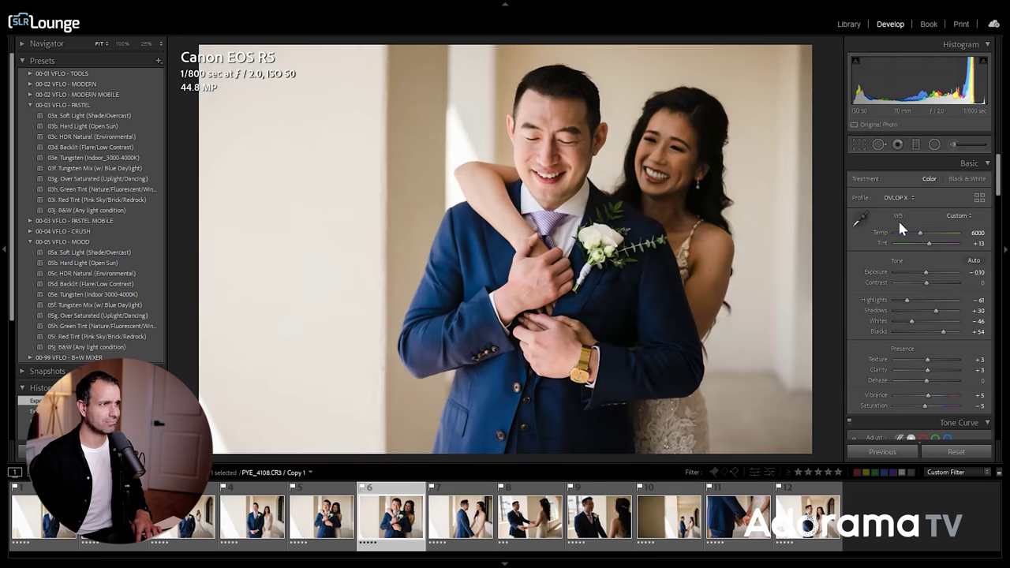
{"action": "key", "text": "Right"}
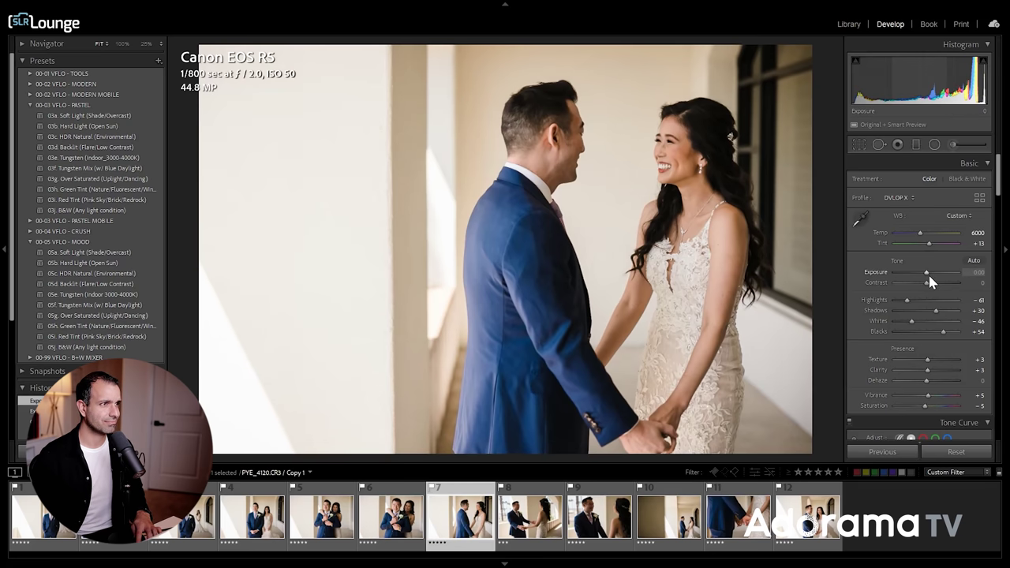
Reset the crop of PYE_4137 and straighten the photo by an angle of about 1.74.
{"action": "key", "text": "Right"}
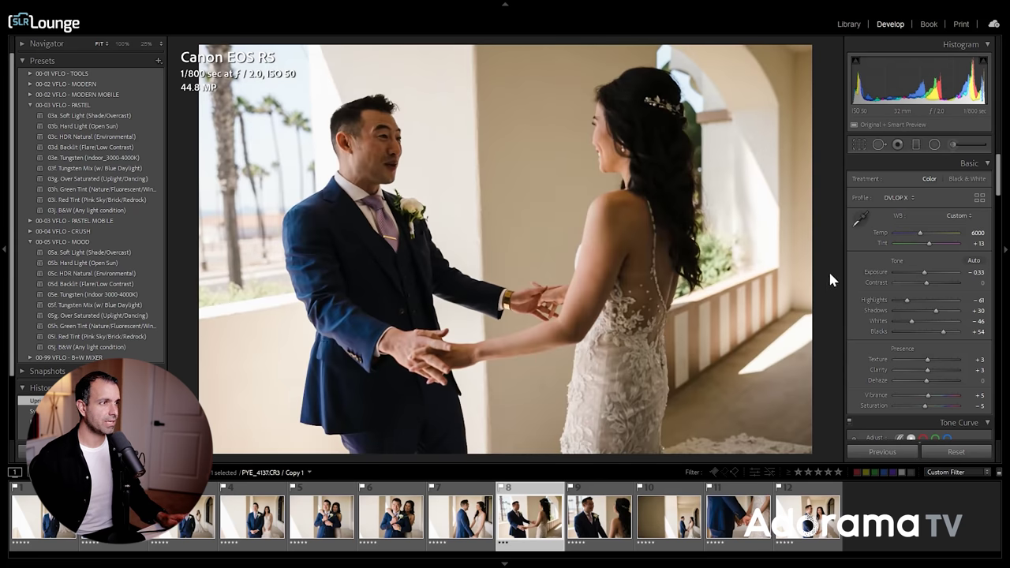
{"action": "key", "text": "ctrl+alt+r"}
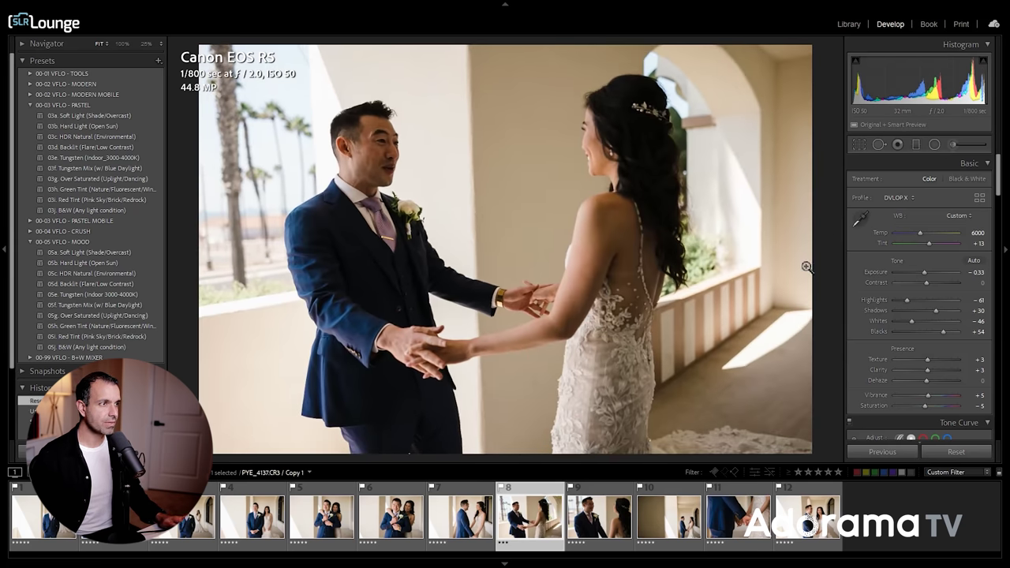
{"action": "key", "text": "r"}
{"action": "left_click_drag", "start_coordinate": [821, 265], "coordinate": [829, 244]}
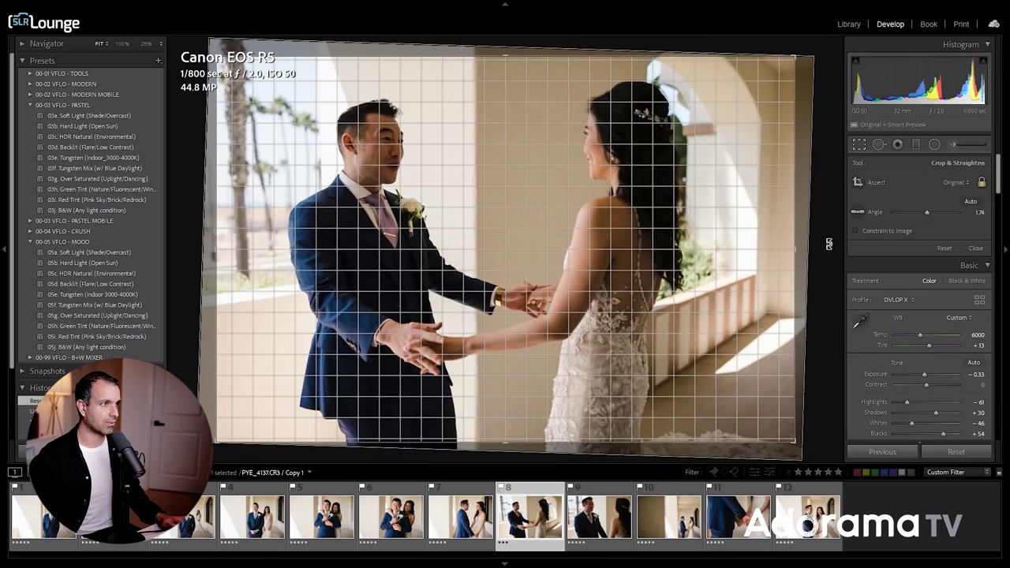
{"action": "key", "text": "d"}
Set the exposure of PYE_4137 to +0.73 and its white balance temperature to 6150.
{"action": "left_click", "coordinate": [935, 272]}
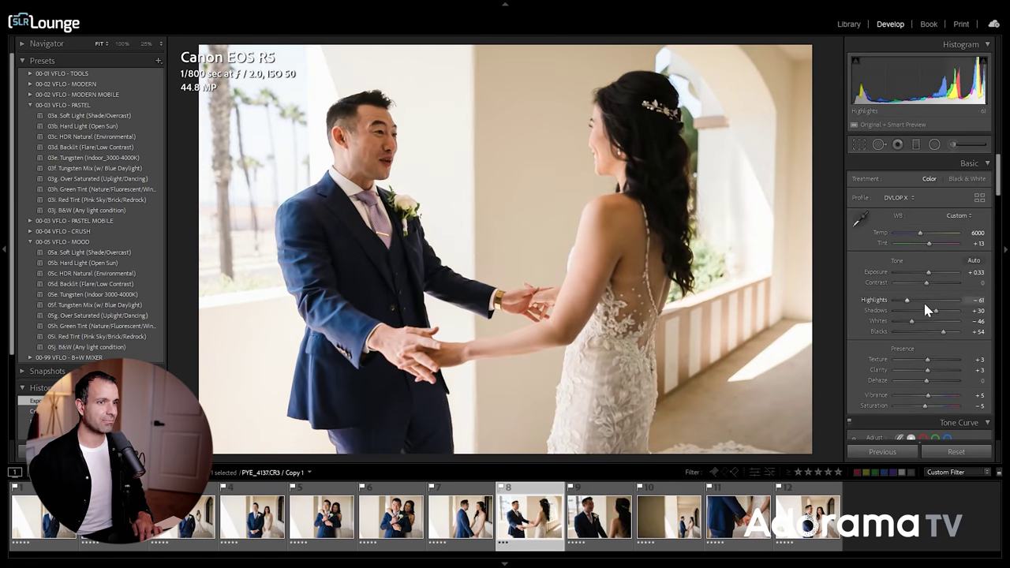
{"action": "left_click_drag", "start_coordinate": [935, 271], "coordinate": [937, 273]}
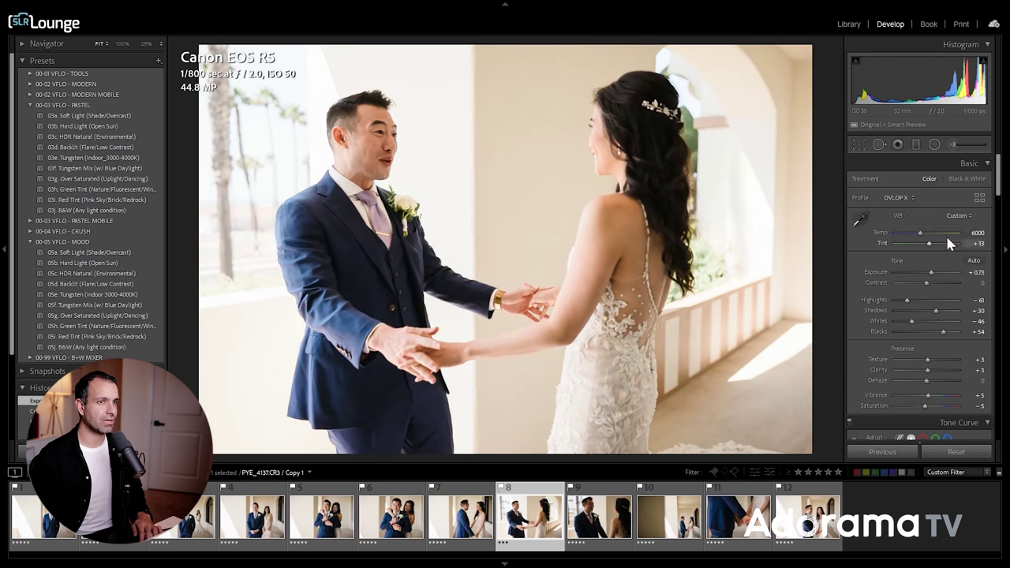
{"action": "scroll", "coordinate": [947, 227], "scroll_direction": "up", "scroll_amount": 3}
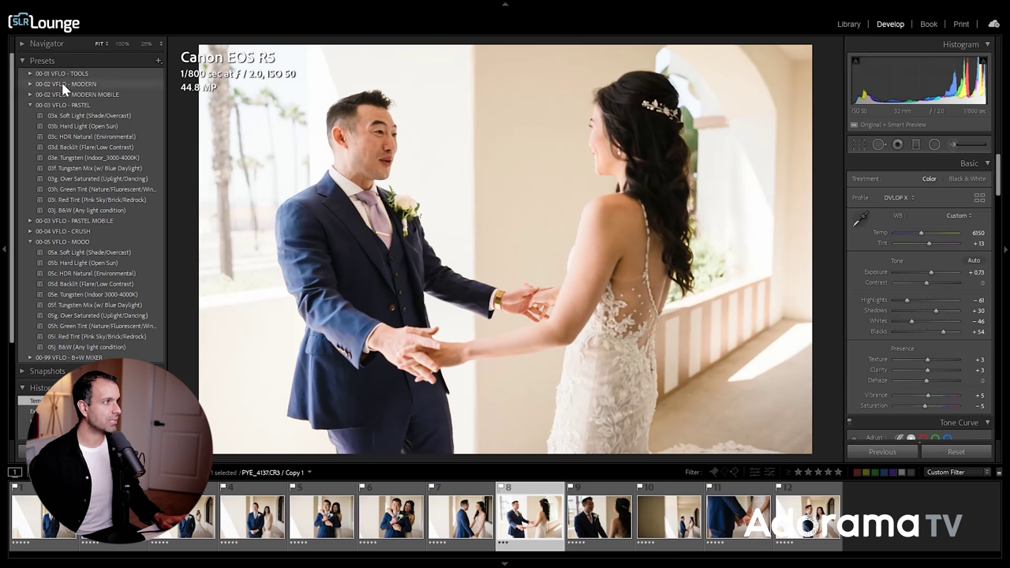
Apply the 02a. Radial Burn Full preset to PYE_4137 and reshape its ellipse around the groom, centred on his face.
{"action": "left_click", "coordinate": [29, 72]}
{"action": "left_click", "coordinate": [89, 170]}
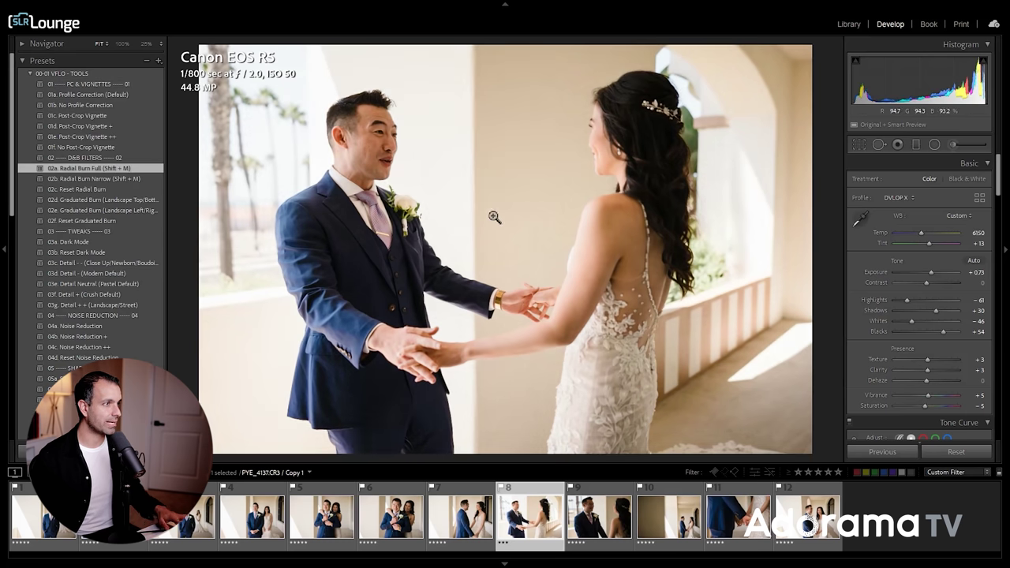
{"action": "key", "text": "shift+m"}
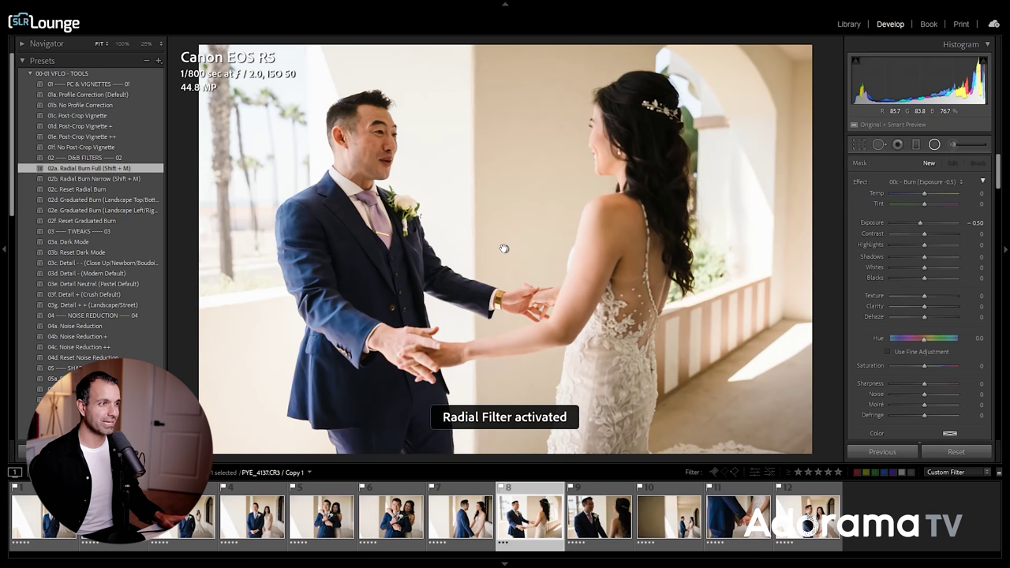
{"action": "double_click", "coordinate": [505, 248], "text": "ctrl"}
{"action": "left_click_drag", "start_coordinate": [505, 249], "coordinate": [375, 153]}
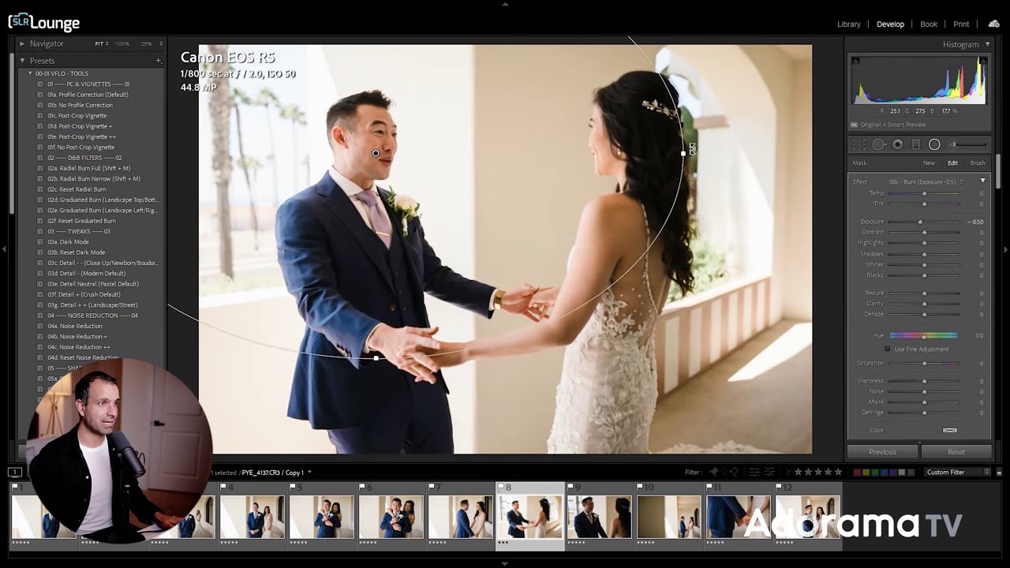
{"action": "left_click_drag", "start_coordinate": [691, 149], "coordinate": [396, 458]}
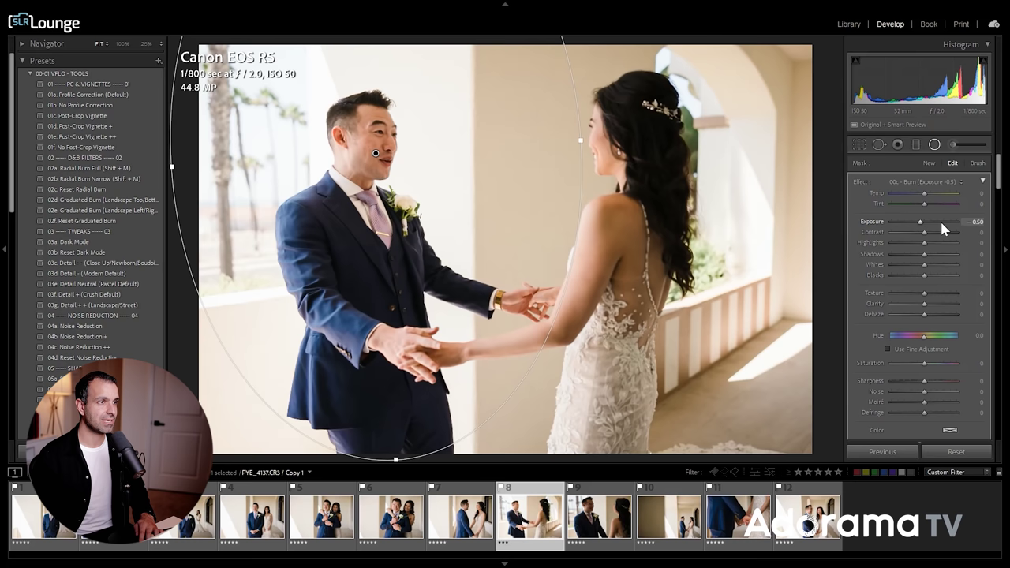
Set the exposure of the radial burn filter to -0.30 and finish the local adjustment.
{"action": "key", "text": "Up"}
{"action": "key", "text": "Up"}
{"action": "key", "text": "Up"}
{"action": "key", "text": "Up"}
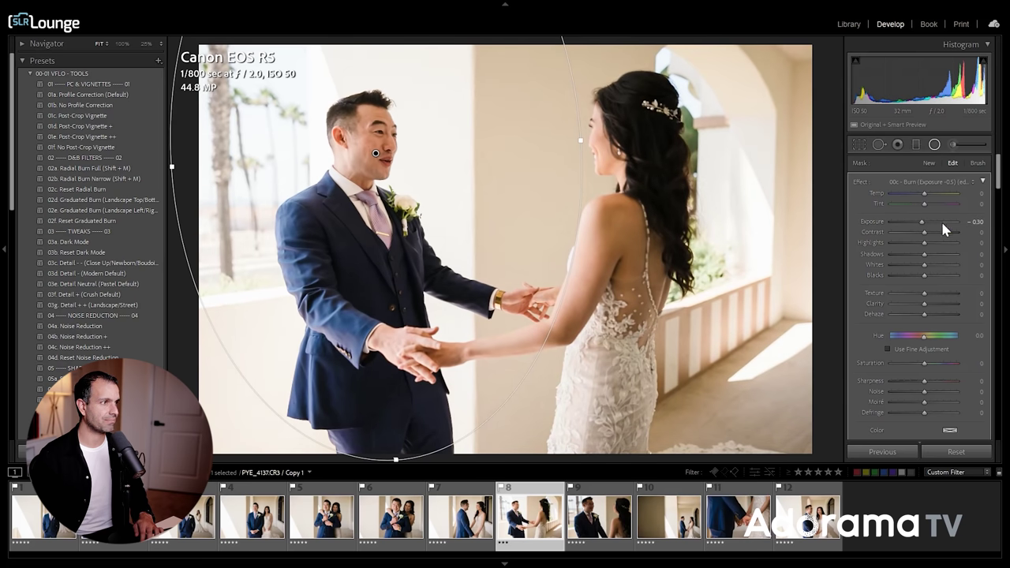
{"action": "key", "text": "d"}
Apply the previous photo's settings to PYE_4141 and reposition its radial burn filter on the groom's face.
{"action": "key", "text": "Right"}
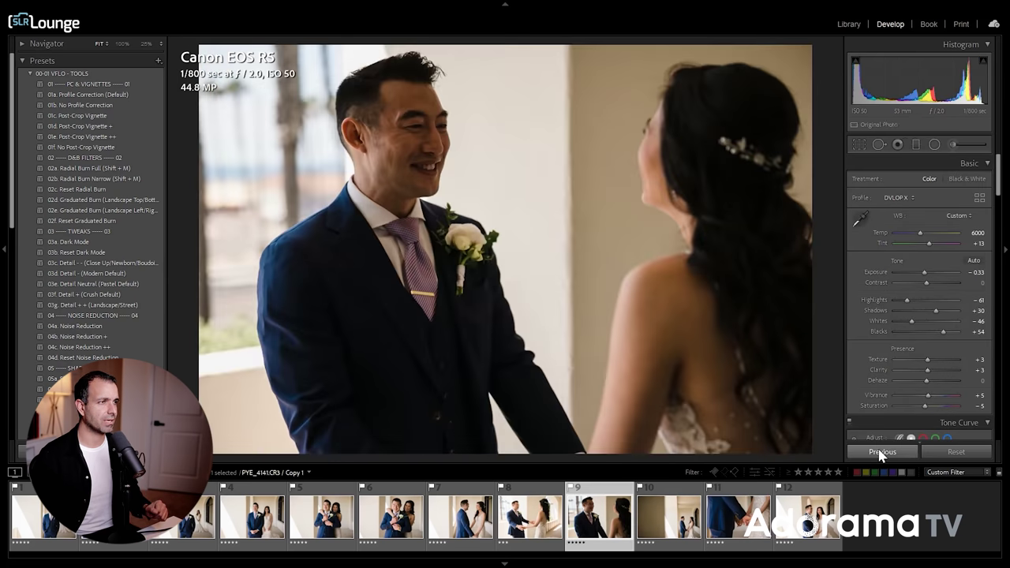
{"action": "left_click", "coordinate": [881, 453]}
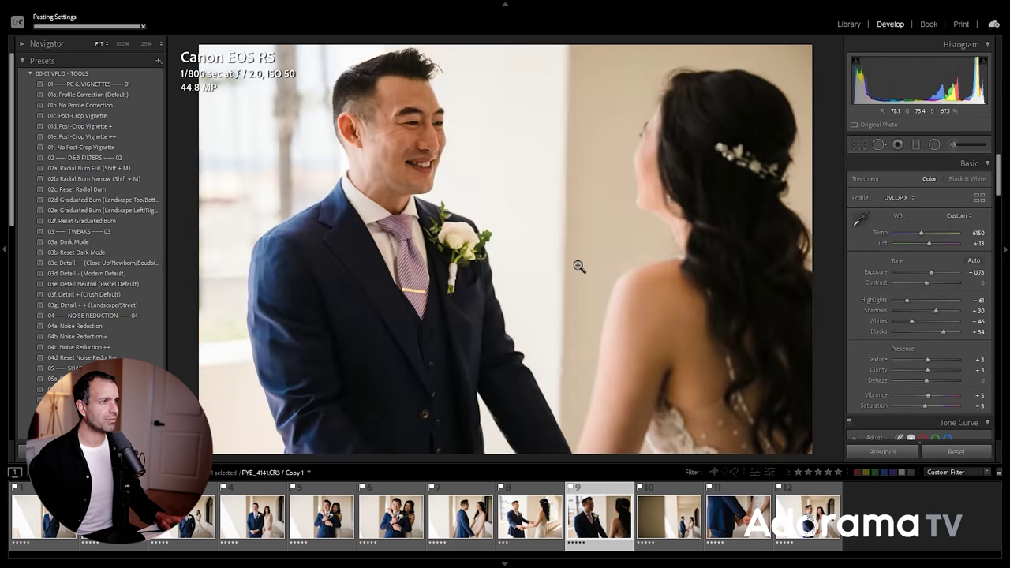
{"action": "key", "text": "shift+m"}
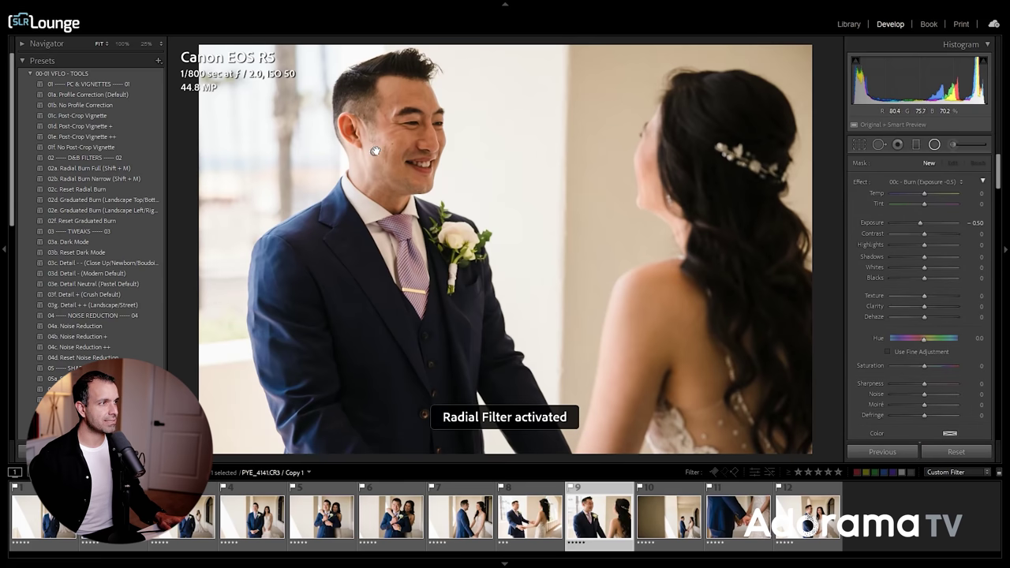
{"action": "left_click_drag", "start_coordinate": [409, 156], "coordinate": [604, 453]}
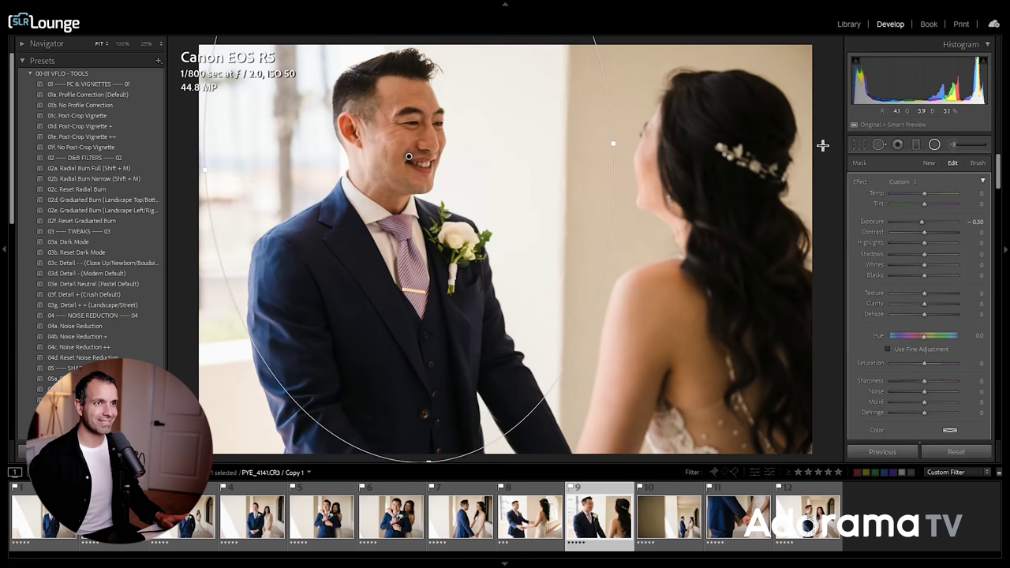
{"action": "left_click", "coordinate": [929, 162]}
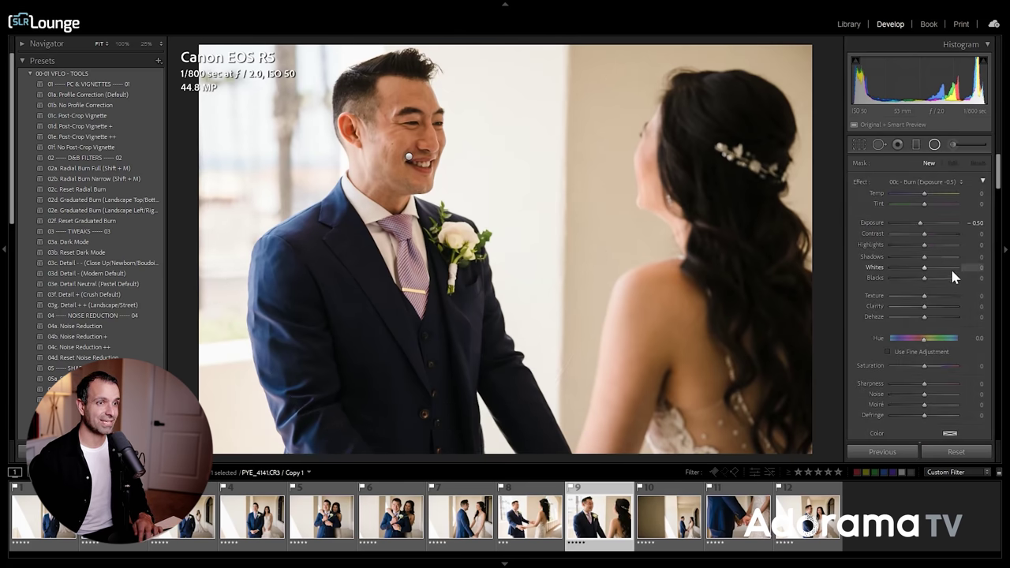
{"action": "key", "text": "d"}
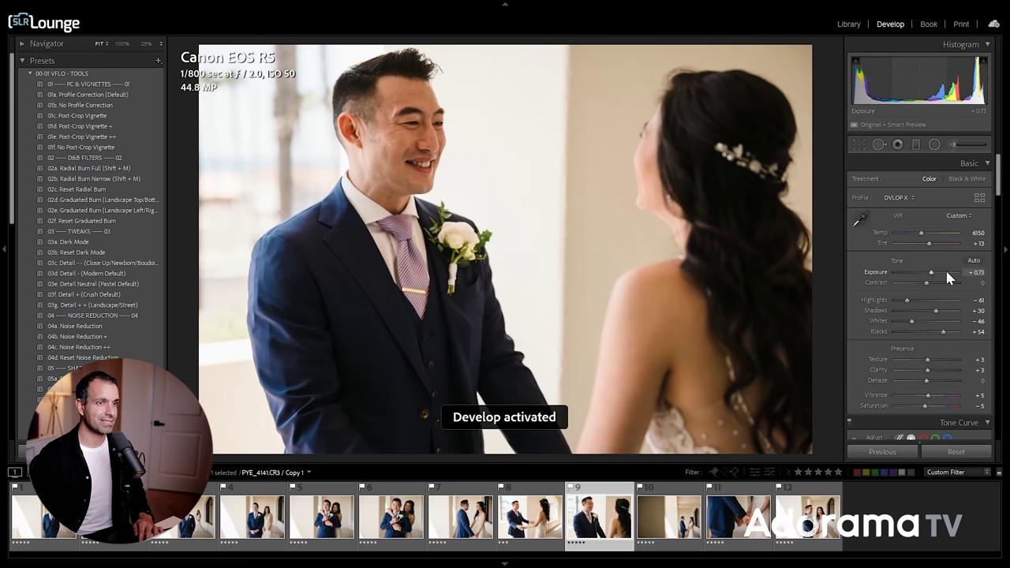
Straighten PYE_4156 with a slight crop rotation and set its exposure to -0.13.
{"action": "key", "text": "Right"}
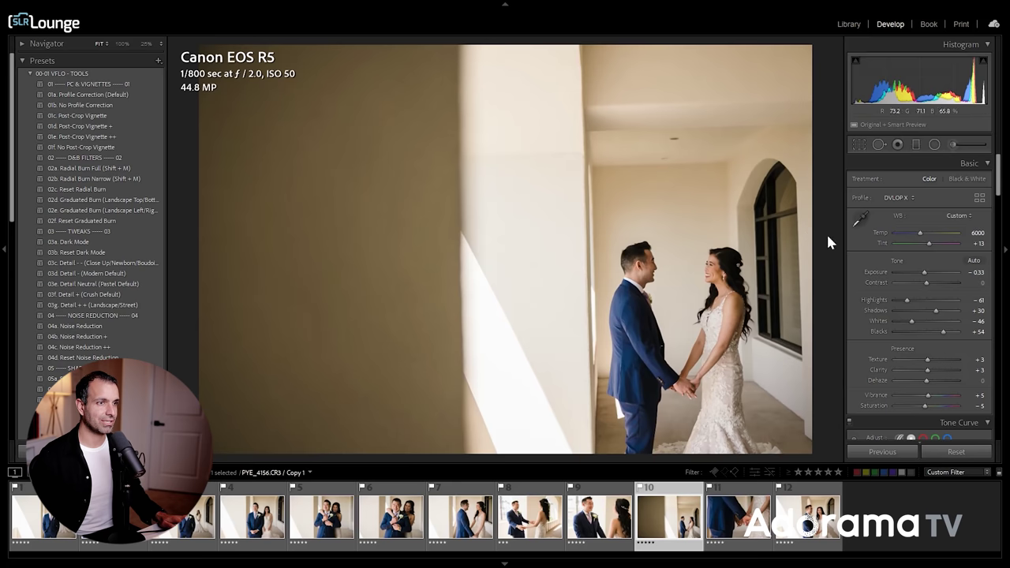
{"action": "key", "text": "r"}
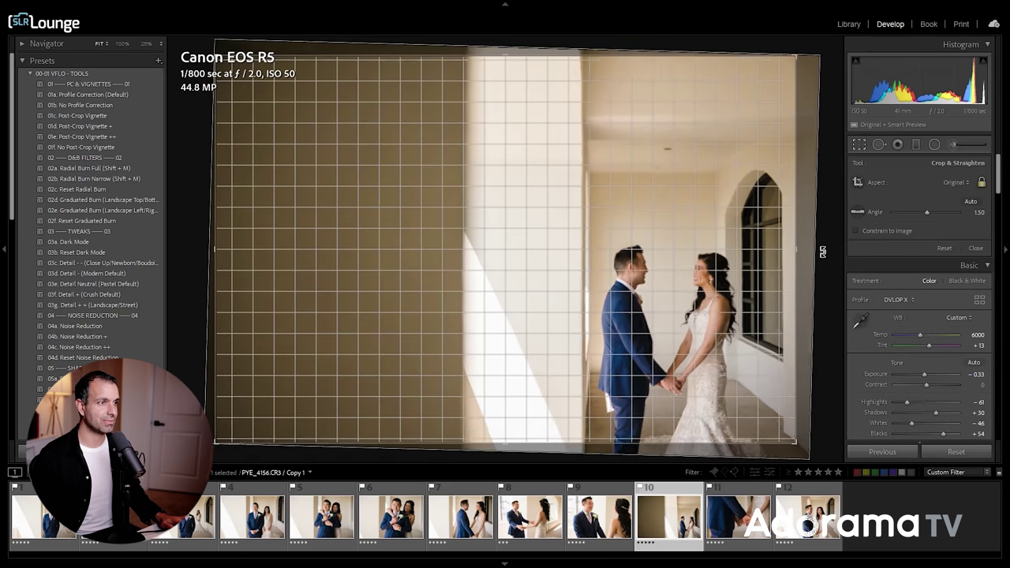
{"action": "key", "text": "d"}
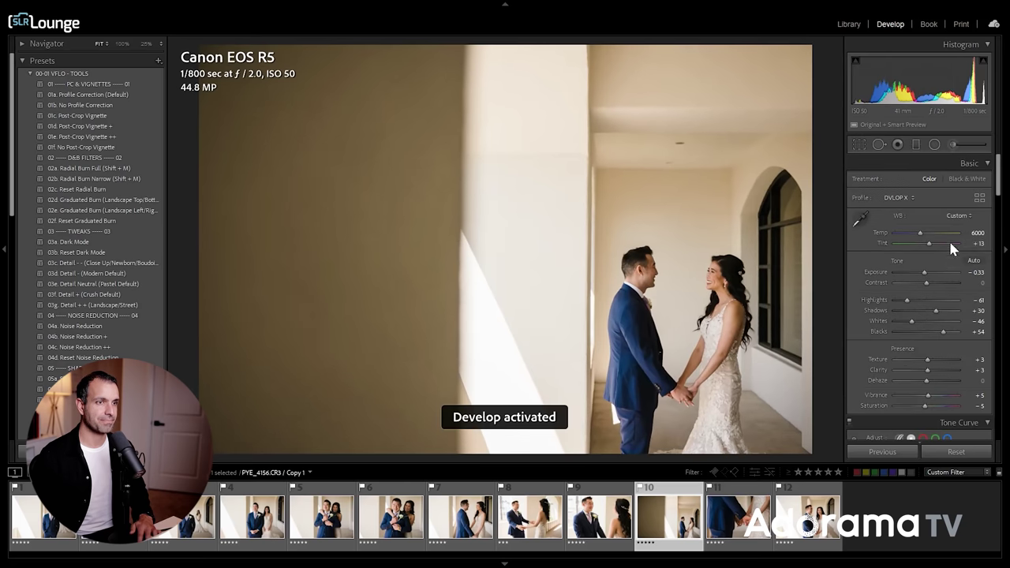
{"action": "key", "text": "r"}
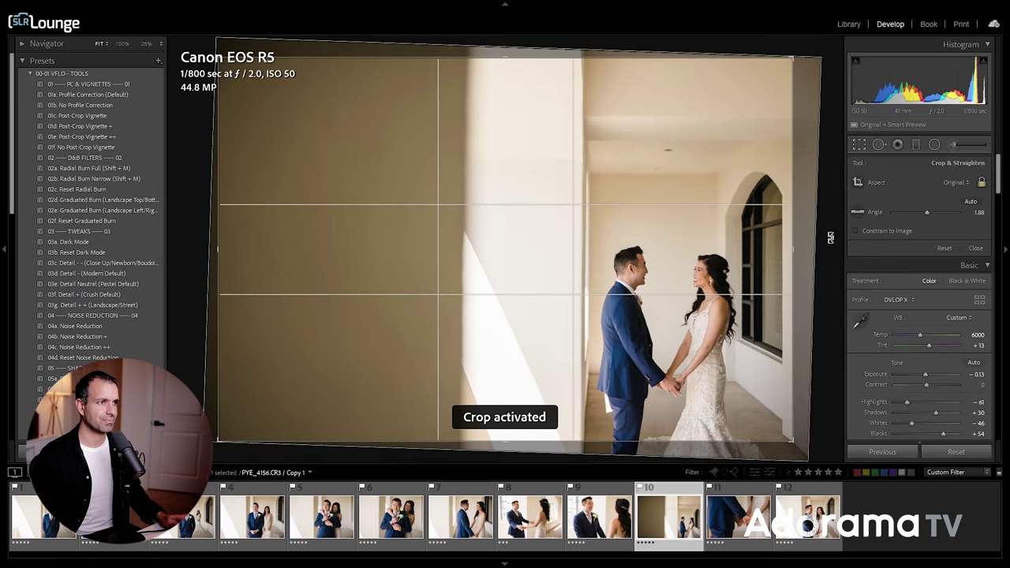
{"action": "left_click_drag", "start_coordinate": [830, 237], "coordinate": [823, 228]}
{"action": "key", "text": "d"}
Set the exposure of PYE_4158 to +0.20.
{"action": "key", "text": "Right"}
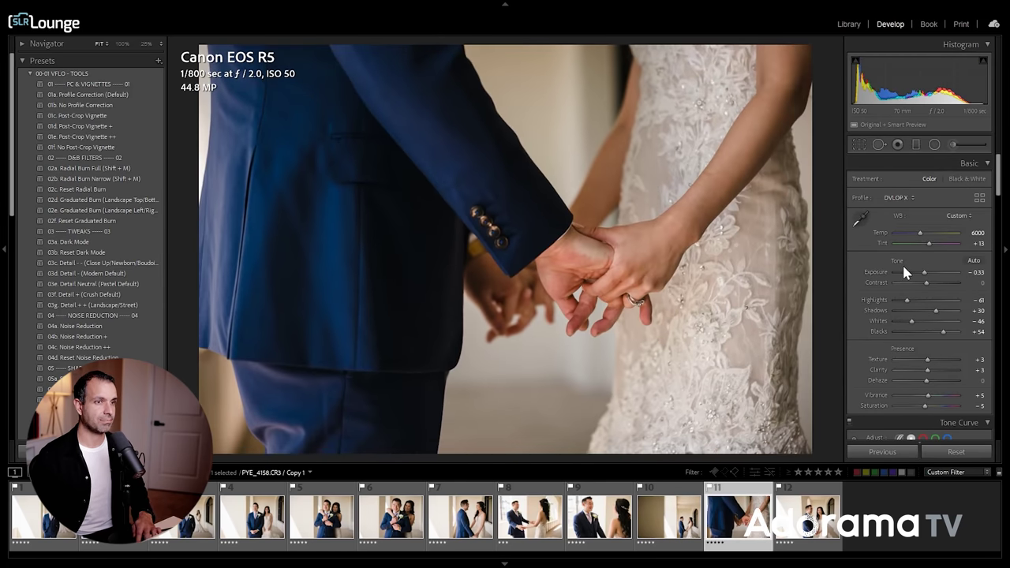
{"action": "left_click_drag", "start_coordinate": [924, 272], "coordinate": [928, 276]}
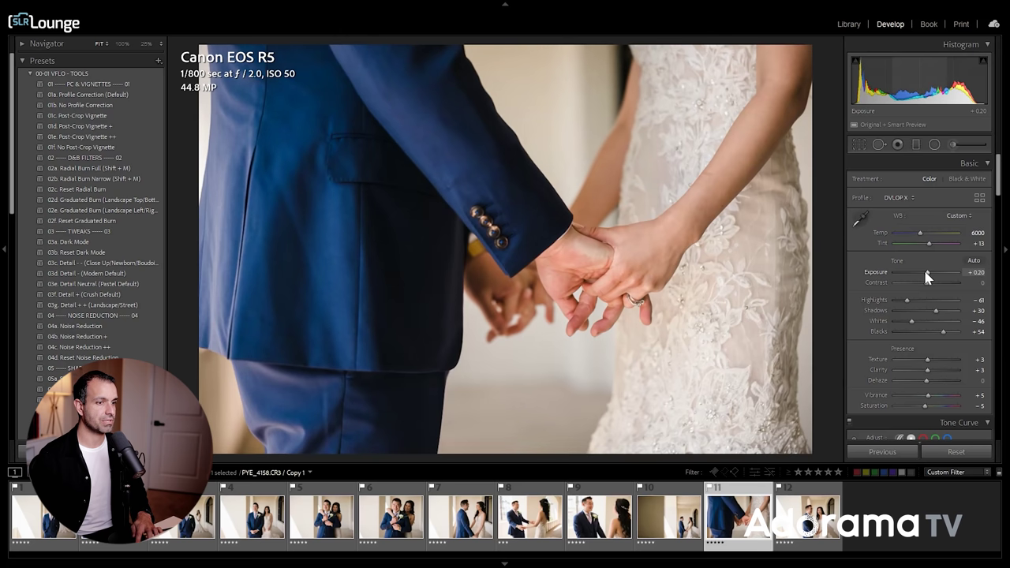
Straighten PYE_4169 by an angle of about 2.60 and apply the crop.
{"action": "key", "text": "Right"}
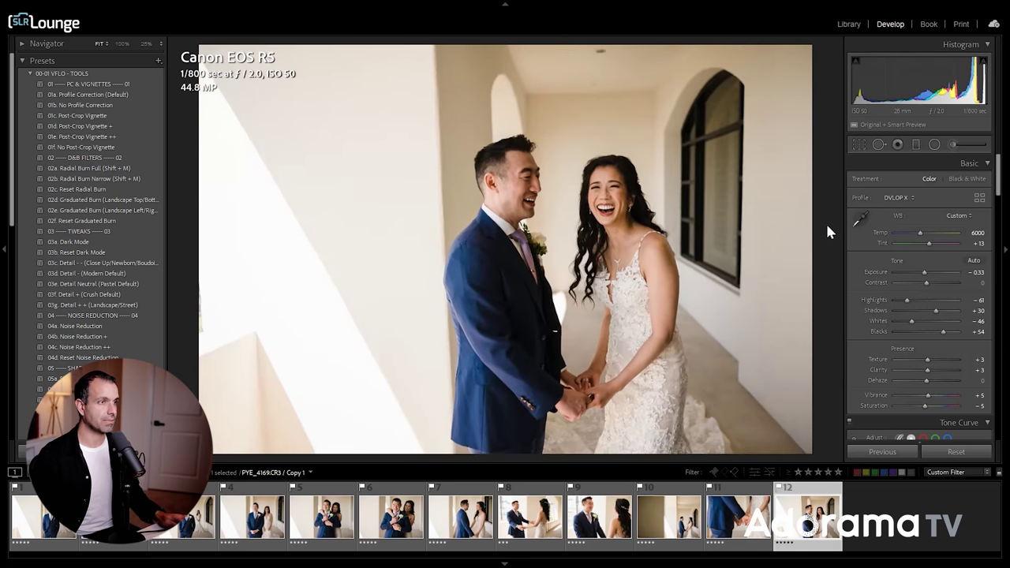
{"action": "key", "text": "r"}
{"action": "left_click_drag", "start_coordinate": [834, 207], "coordinate": [830, 230]}
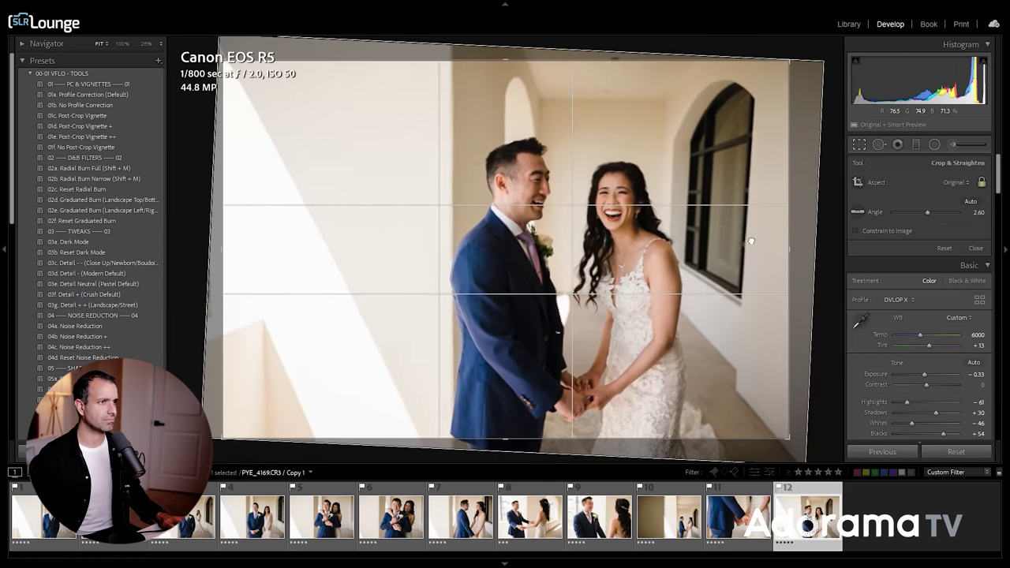
{"action": "key", "text": "r"}
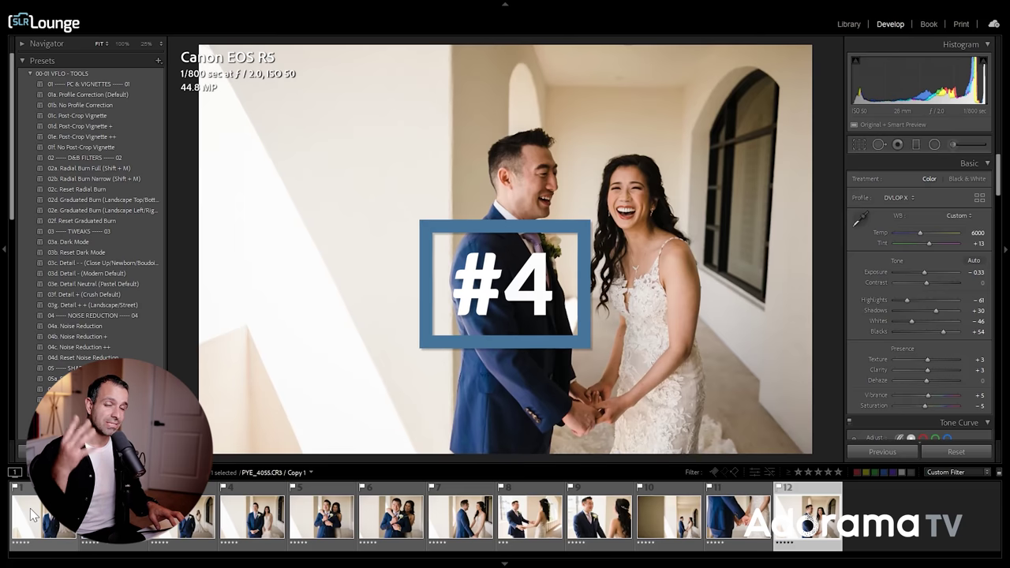
Select all twelve photos and turn on Auto Sync for them.
{"action": "key", "text": "ctrl+a"}
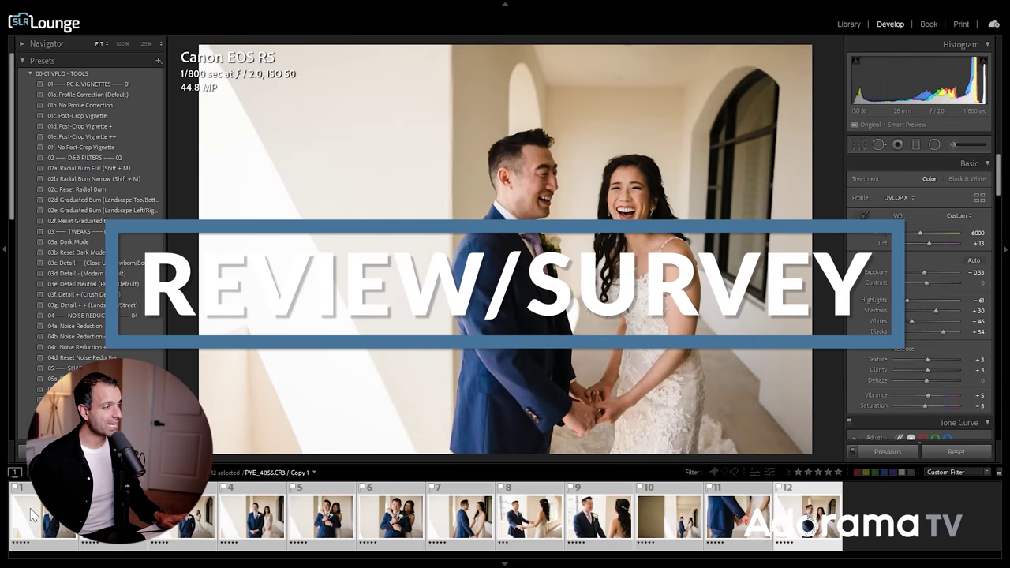
{"action": "key", "text": "ctrl+alt+shift+a"}
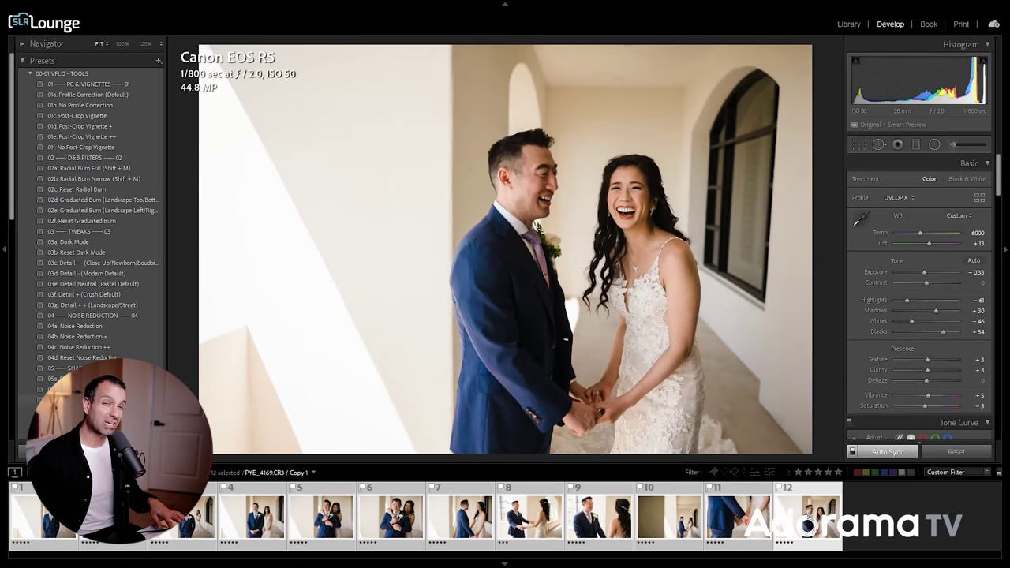
Review the twelve selected photos together in Survey view with all surrounding panels and the filmstrip hidden.
{"action": "key", "text": "n"}
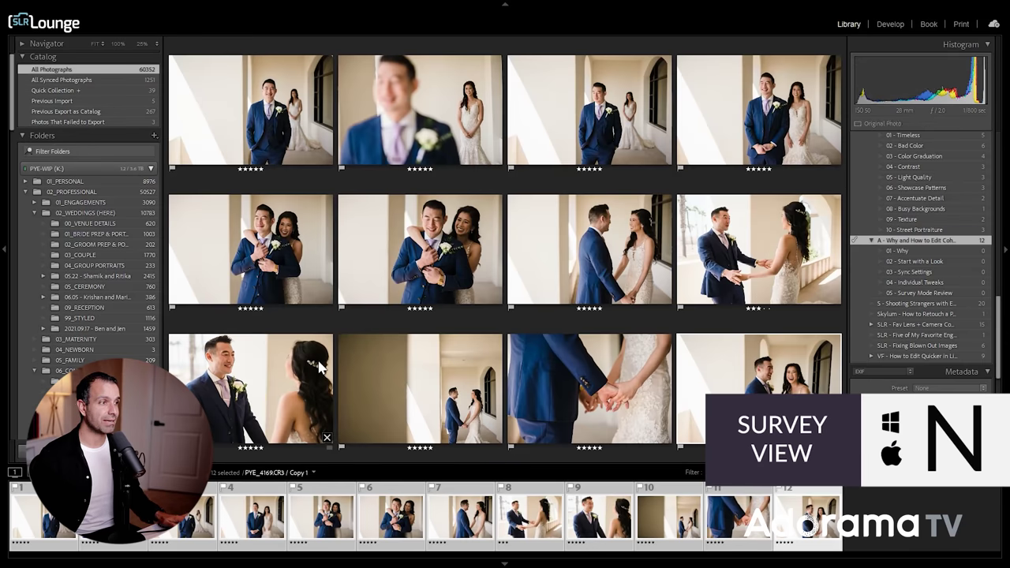
{"action": "key", "text": "Tab"}
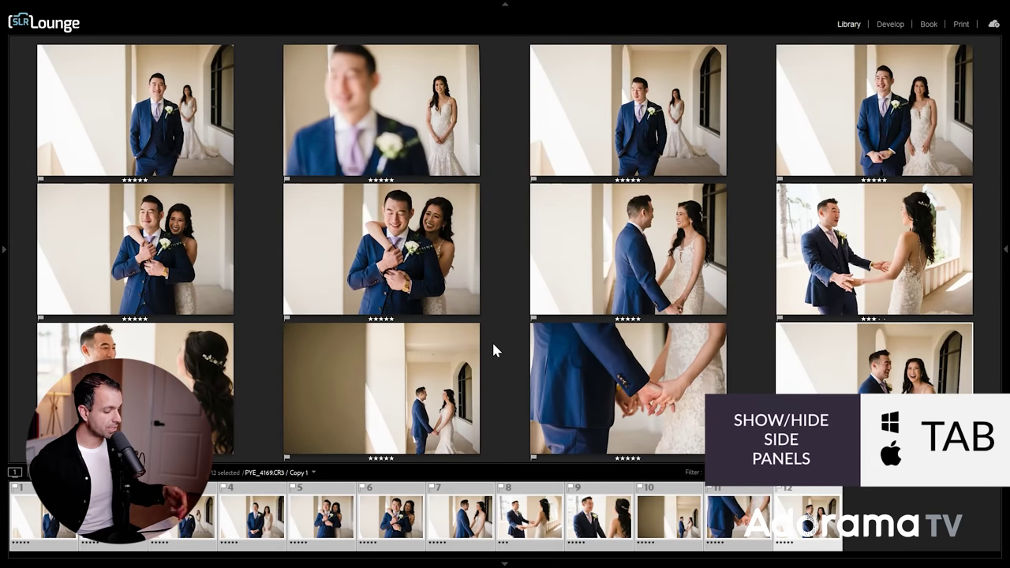
{"action": "key", "text": "shift+Tab"}
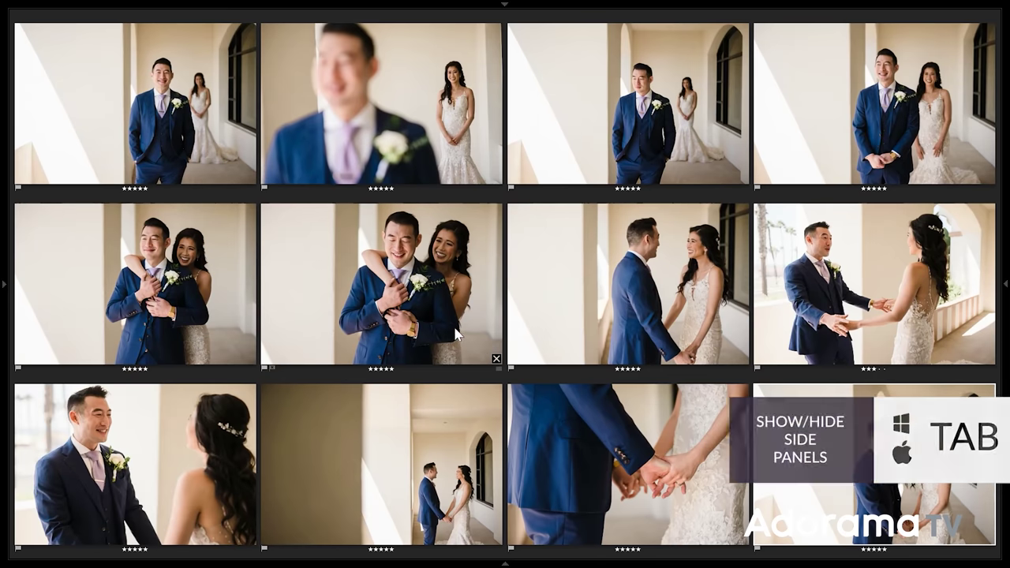